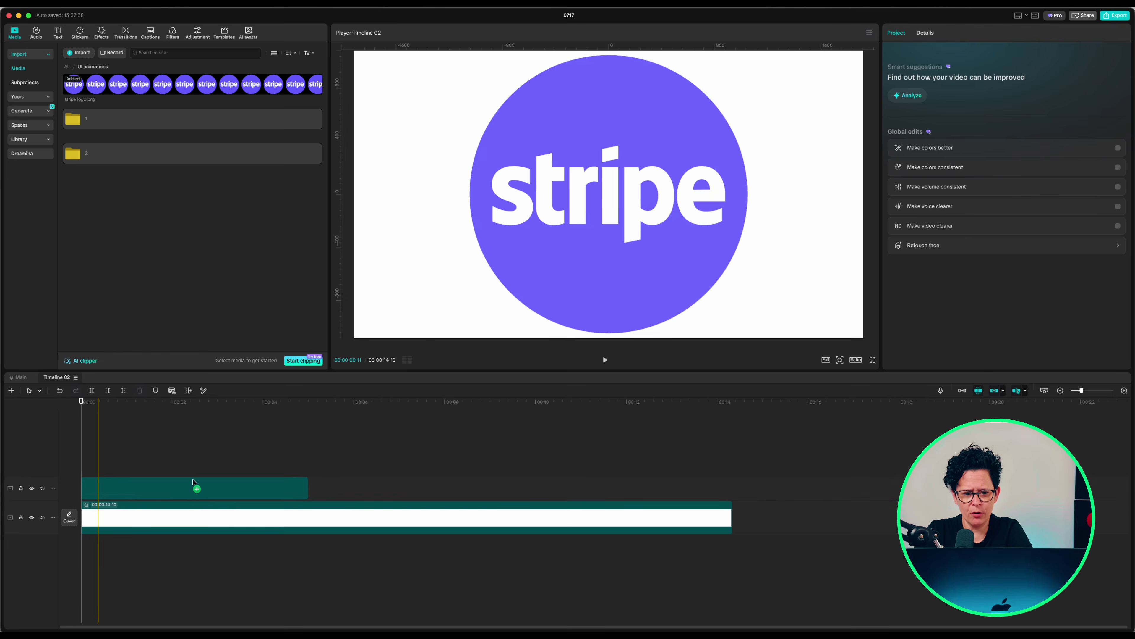
Step: Extend the Stripe logo clip on the upper track to the end of the white background clip
left_click_drag(308, 487, 732, 494)
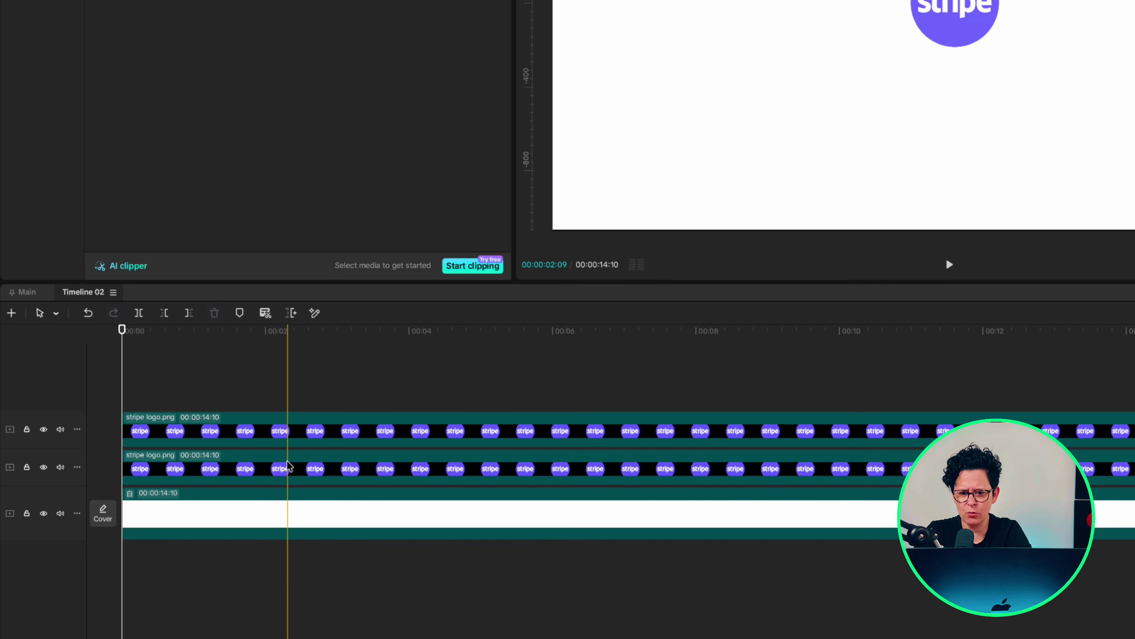
Step: Turn the lower Stripe logo copy black by flattening its Luma, Red, Green and Blue curves to zero, and enlarge it slightly
left_click(288, 465)
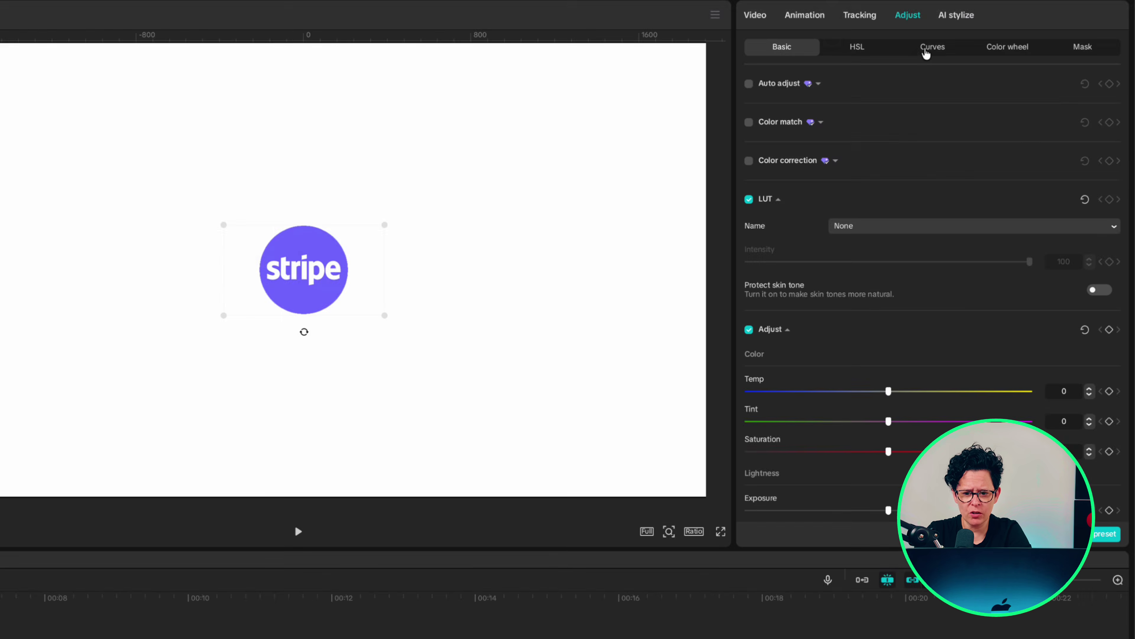
left_click(926, 50)
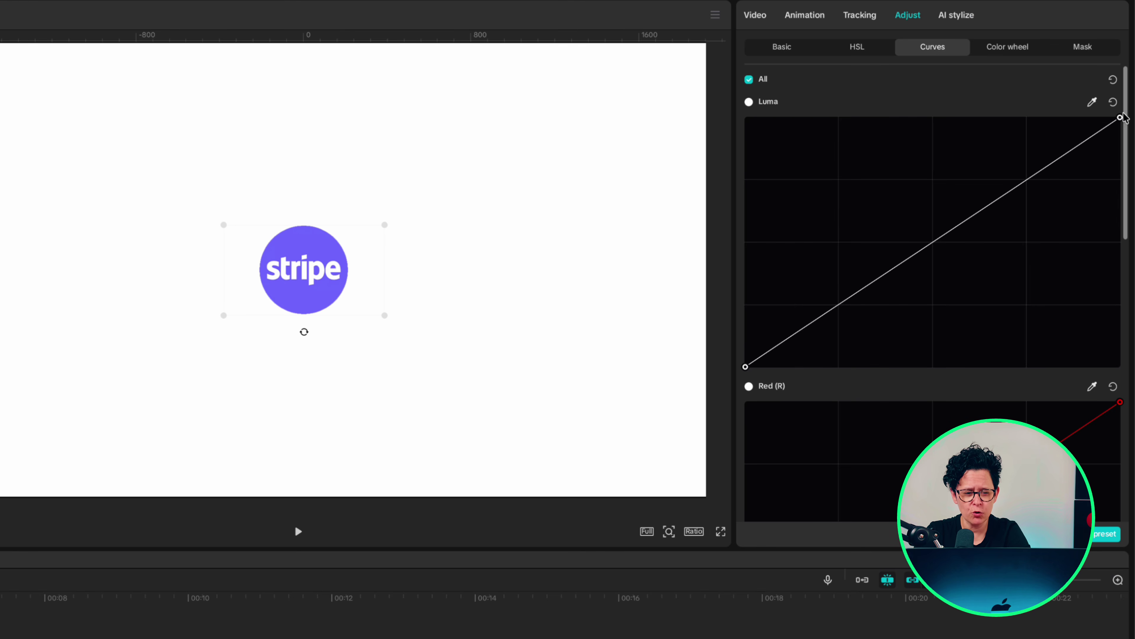
left_click_drag(1119, 114, 1120, 366)
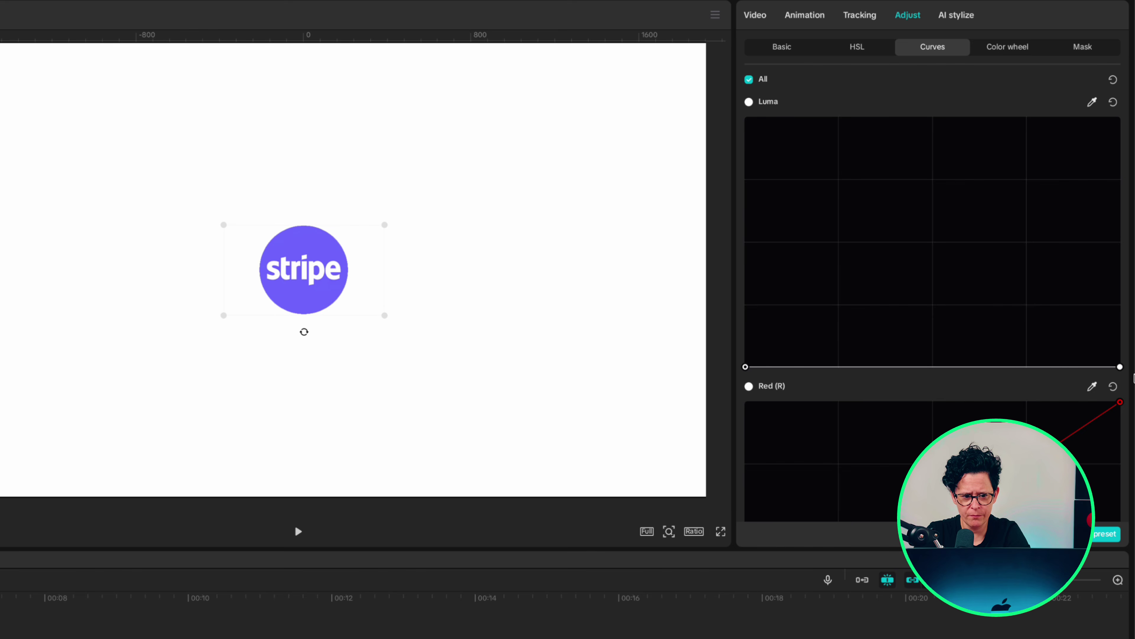
scroll(1085, 373, "down", 15)
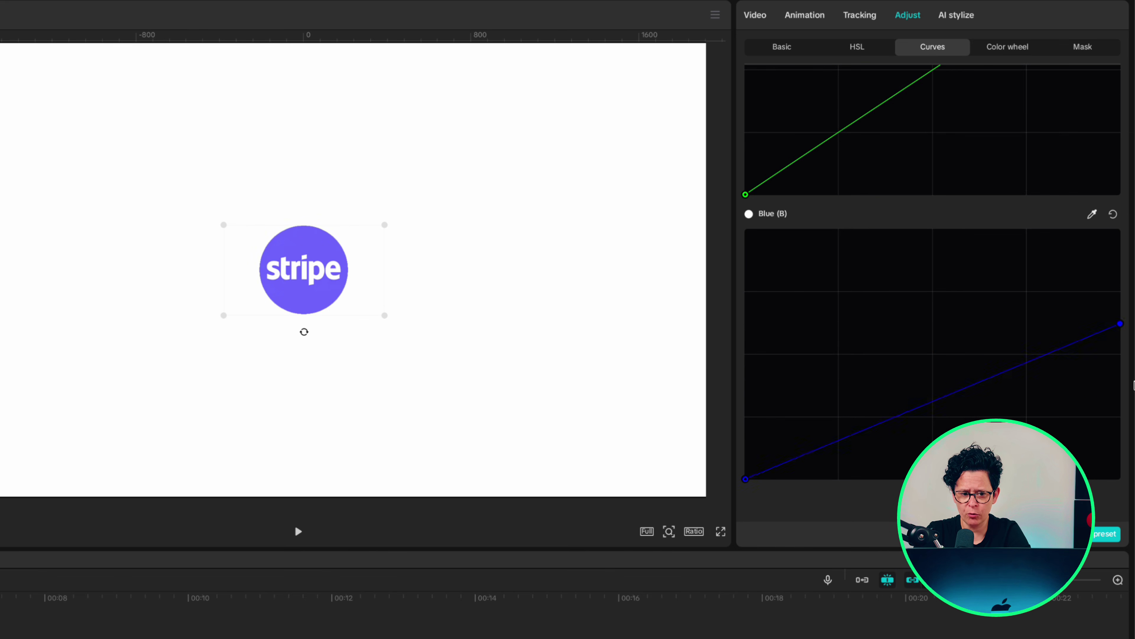
mouse_move(348, 317)
left_mouse_down()
mouse_move(427, 319)
mouse_move(352, 311)
left_mouse_up()
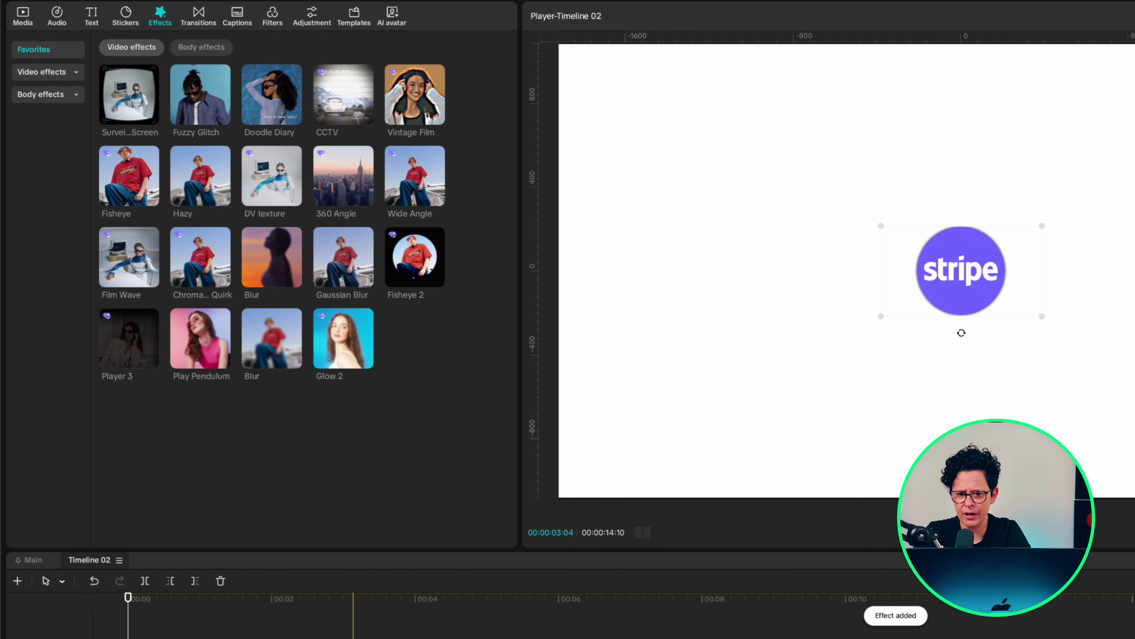
Step: Apply the Blur effect to the lower logo copy at maximum strength and reduce that clip's opacity to 40%
left_click_drag(272, 339, 180, 536)
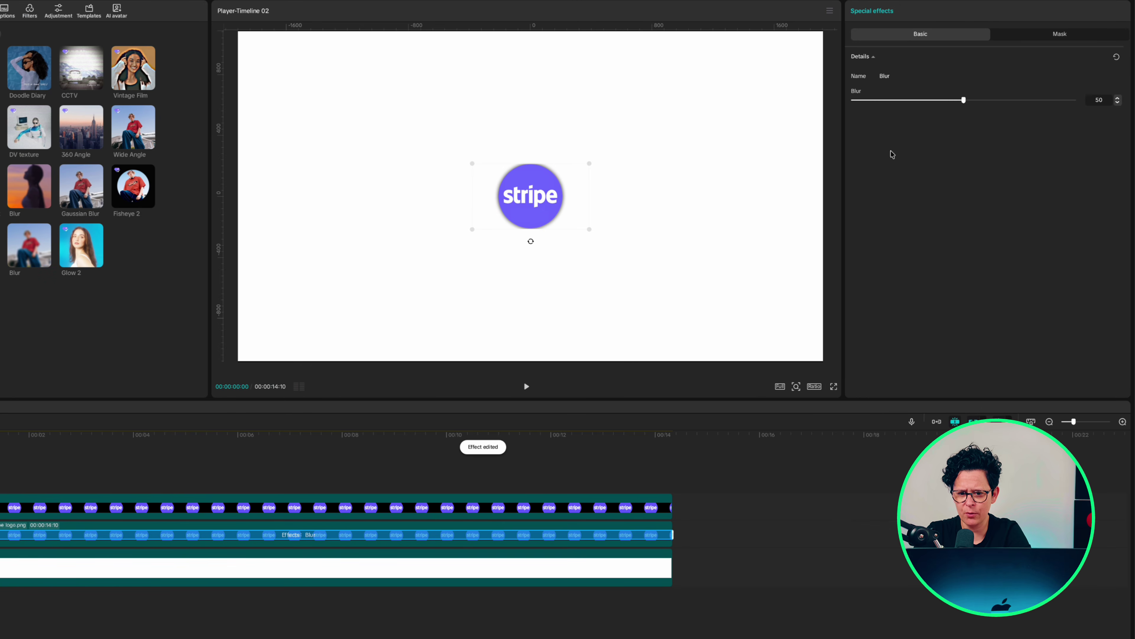
left_click_drag(963, 100, 1134, 117)
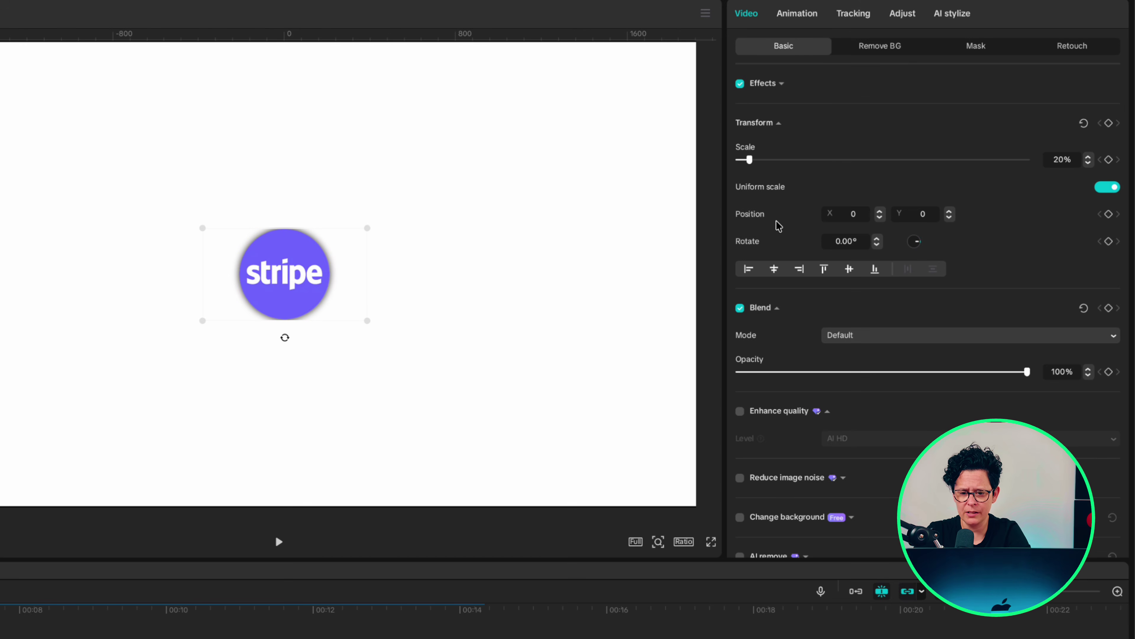
left_click(830, 371)
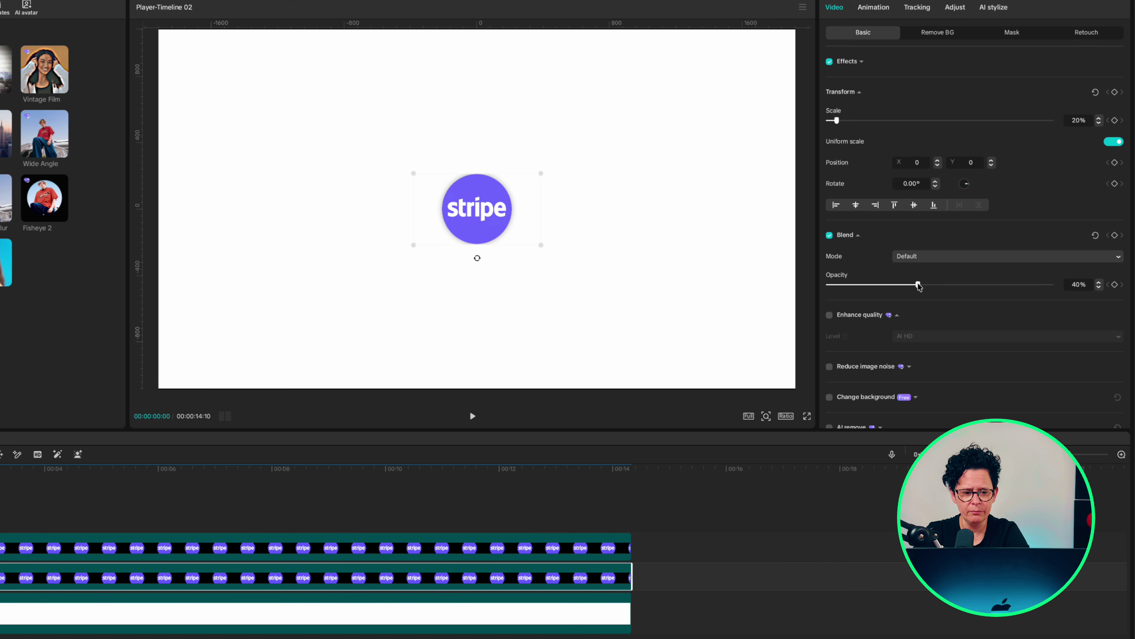
Step: Combine the Stripe logo clip and its blurred shadow copy into one compound clip
left_click(602, 539, "shift")
right_click(602, 538)
left_click(685, 609)
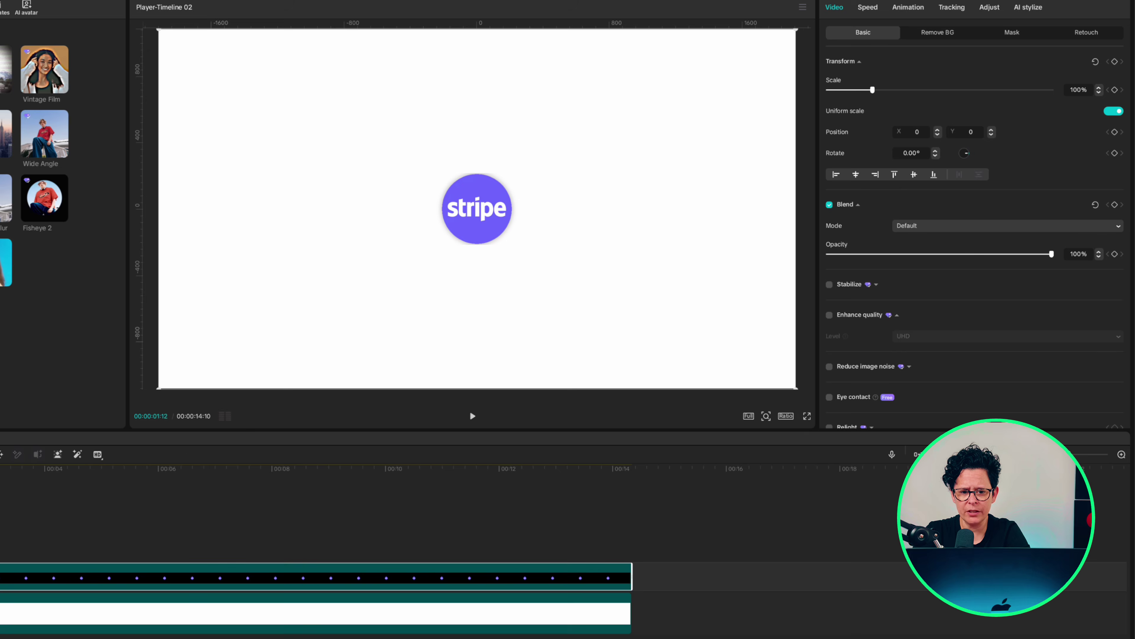
mouse_move(532, 205)
left_mouse_down()
mouse_move(600, 189)
mouse_move(521, 189)
mouse_move(532, 206)
left_mouse_up()
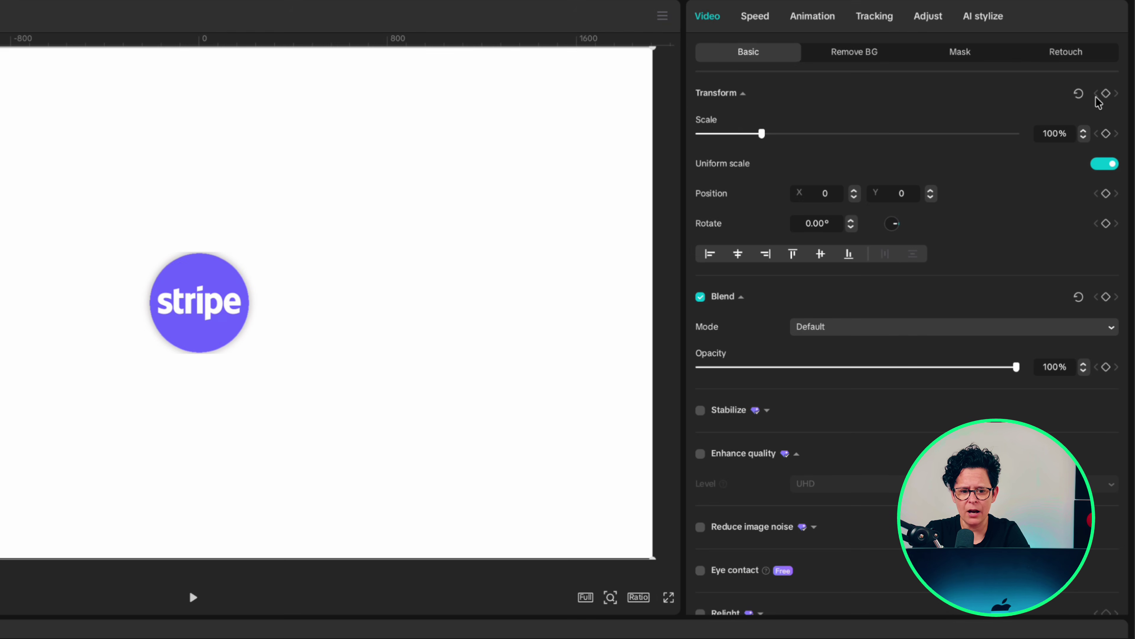
Step: Set Transform keyframes on the compound clip at the start and at frame 15, scaling the logo from 1% to 100%
left_click(1106, 95)
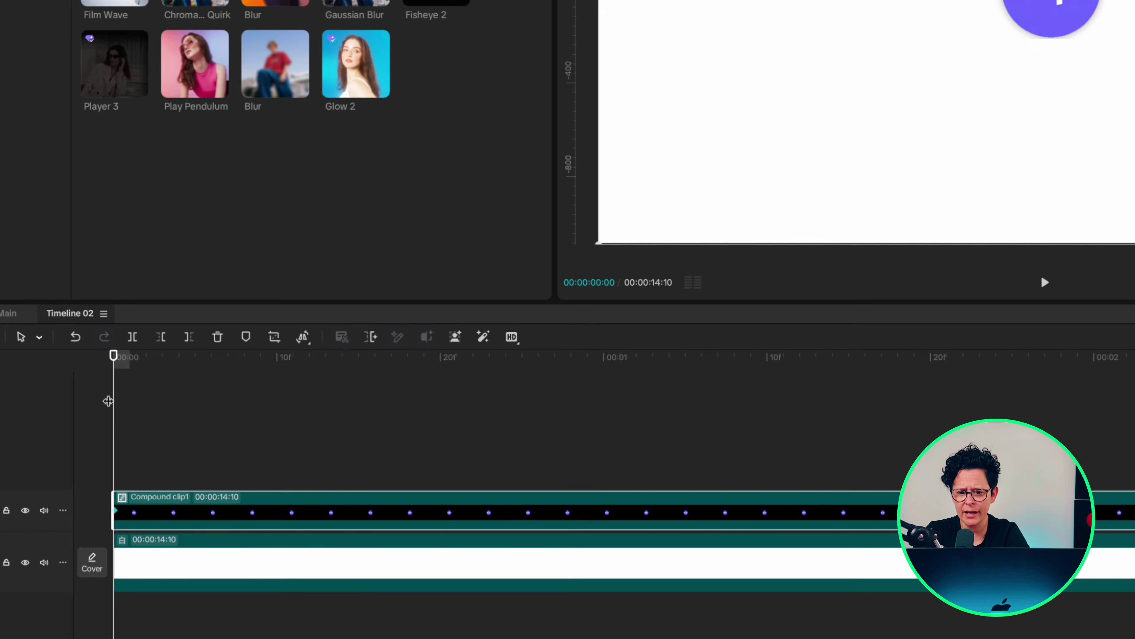
key("Right")
key("Right")
key("Right")
key("Right")
key("Right")
key("Right")
key("Right")
key("Right")
key("Right")
key("Right")
key("Right")
key("Right")
key("Right")
key("Right")
key("Right")
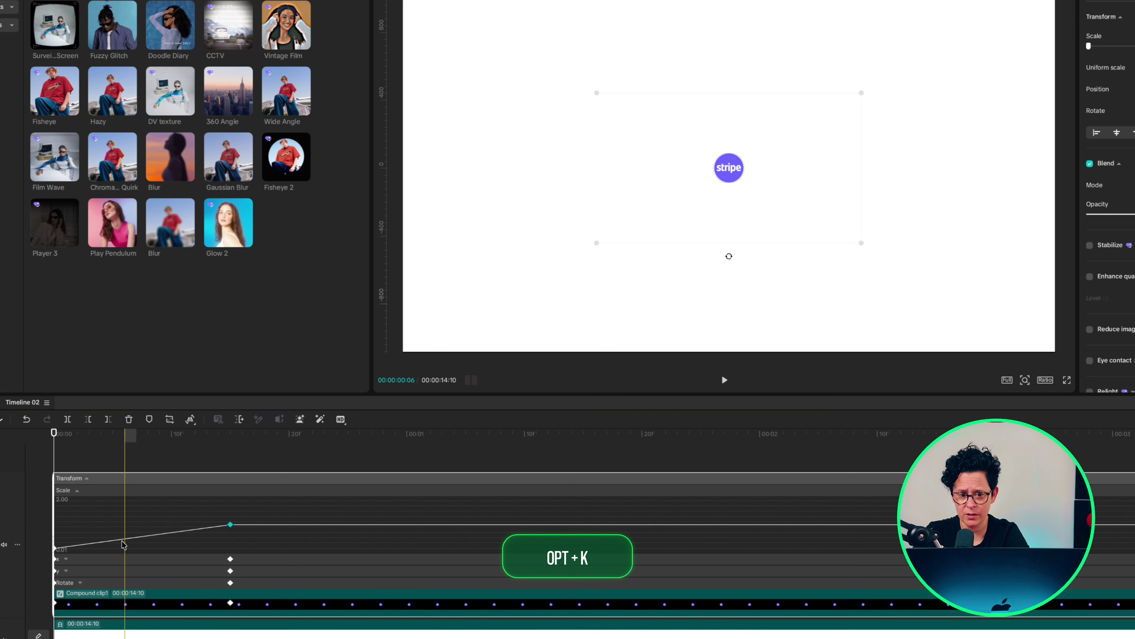
Step: Apply the Cubic Out preset curve to the logo's scale animation and close the keyframe graph
left_click(123, 538)
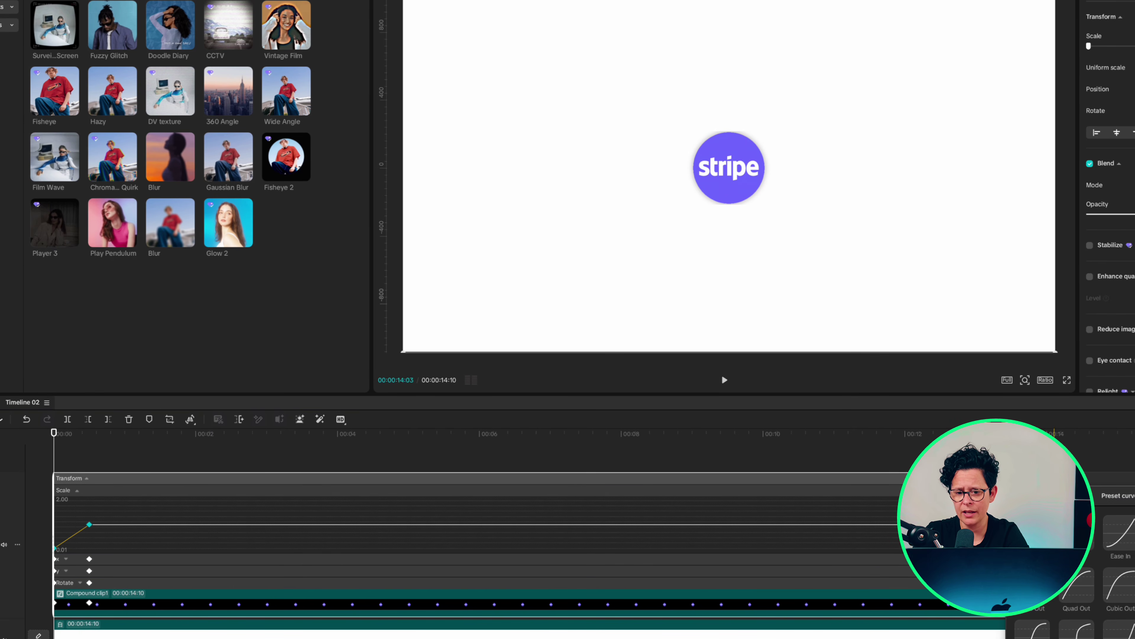
left_click_drag(1050, 501, 209, 472)
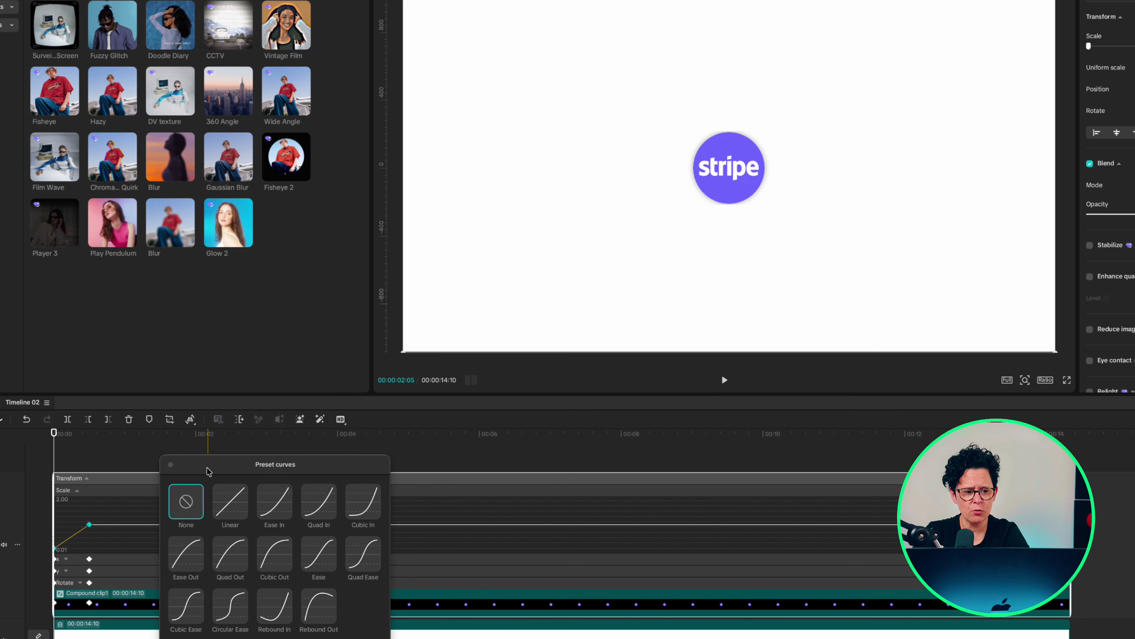
left_click(280, 560)
left_click(170, 464)
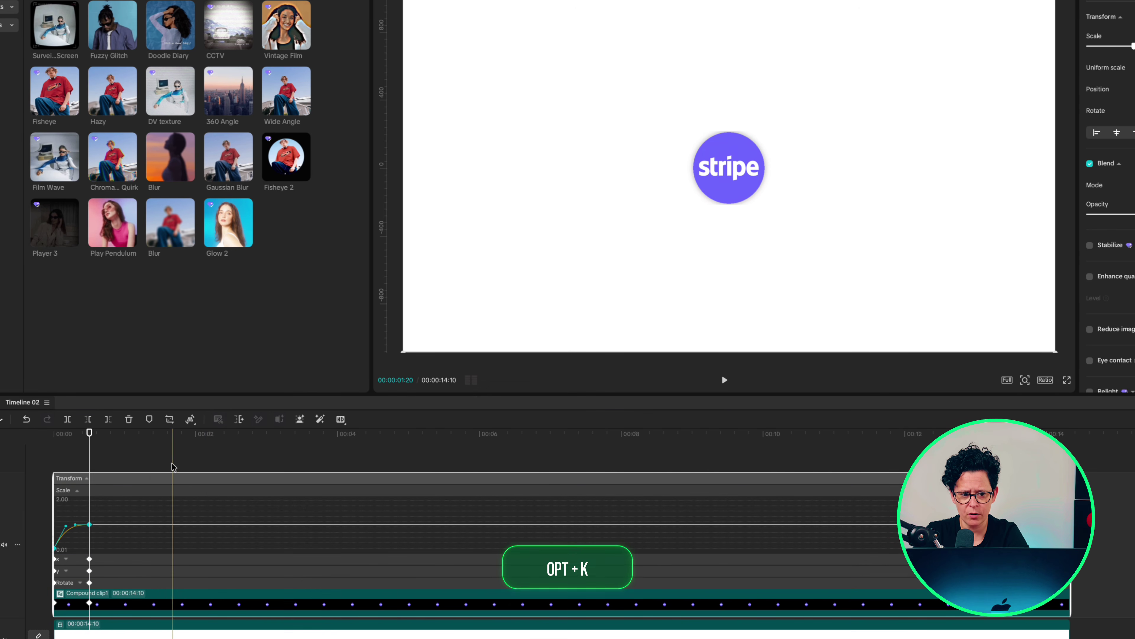
key("alt+k")
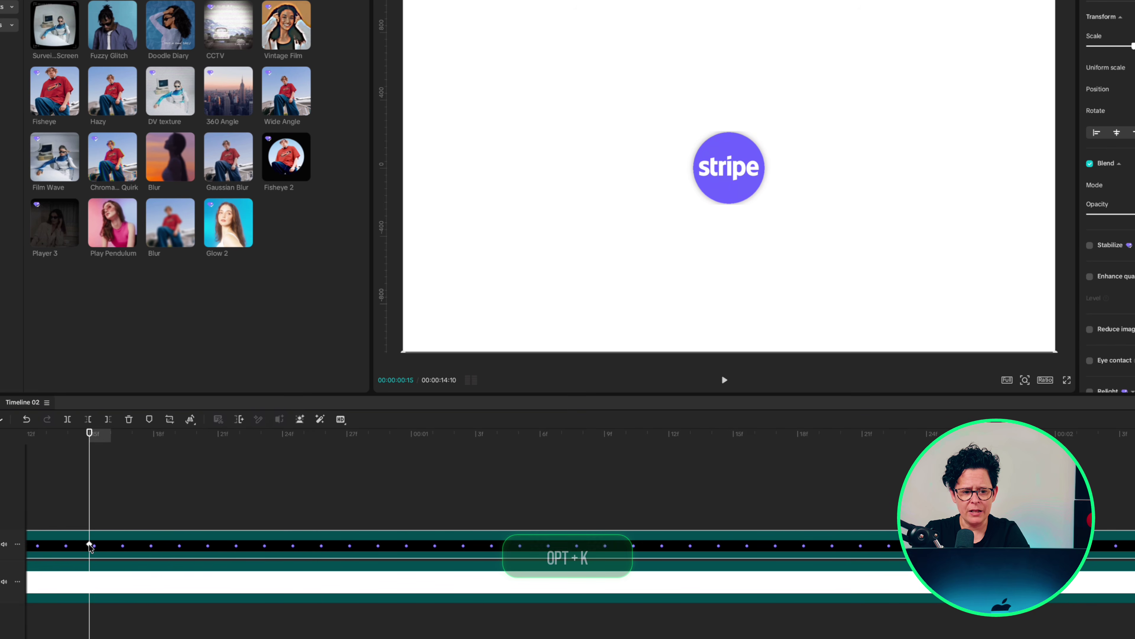
Step: Keyframe the logo's position to X 917 at 00:00:01:05 and apply the Cubic Out preset curve to the X movement
key("shift+Right")
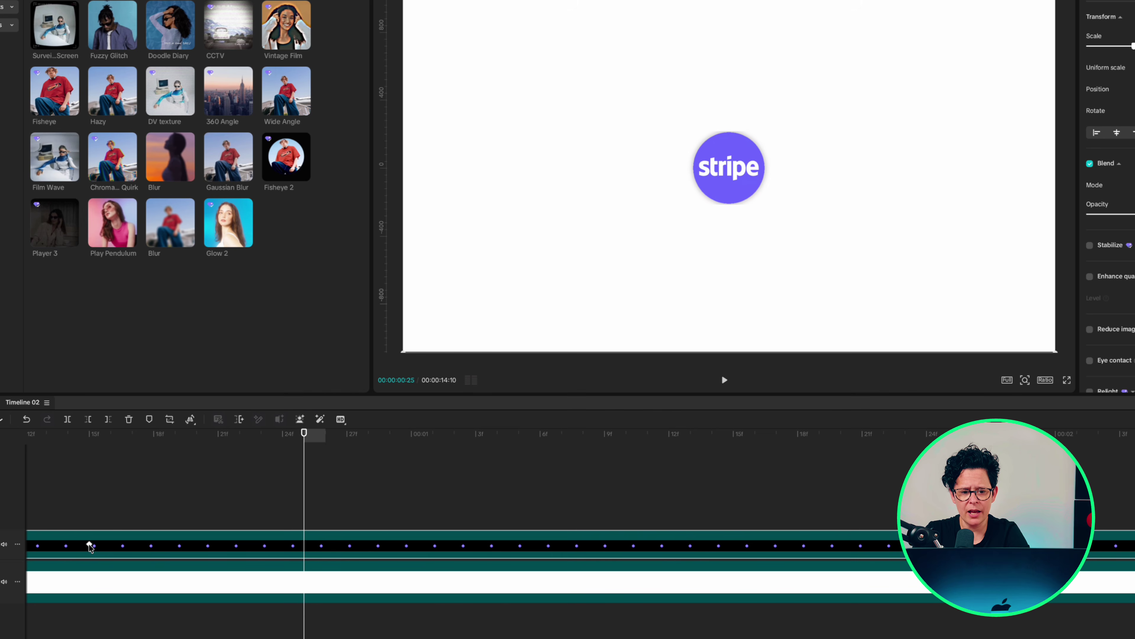
key("shift+Right")
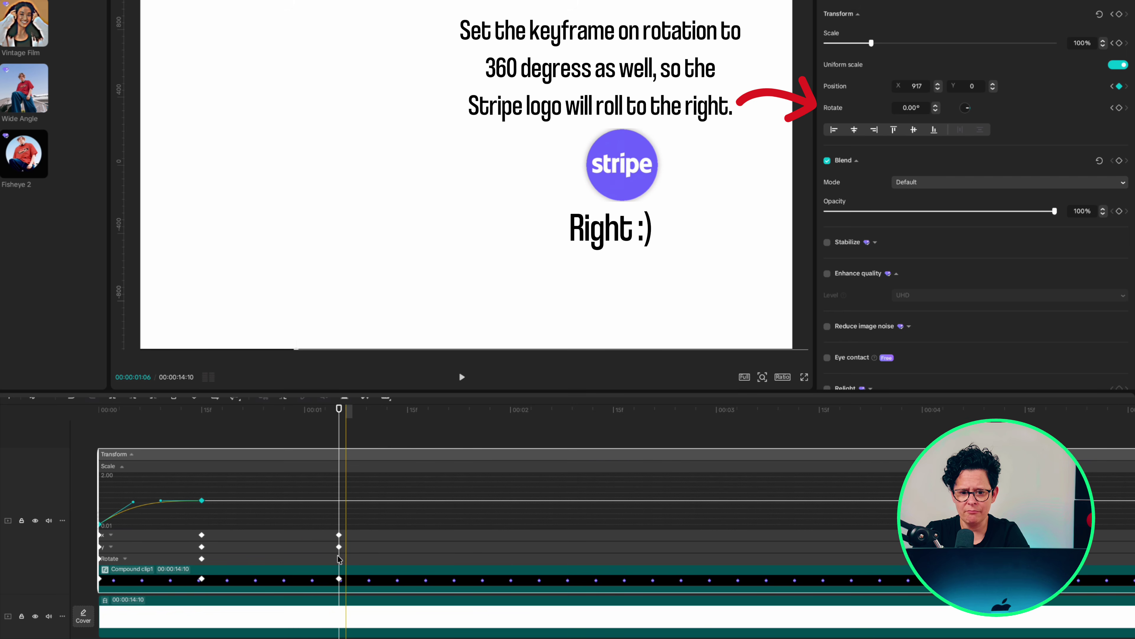
left_click(304, 536)
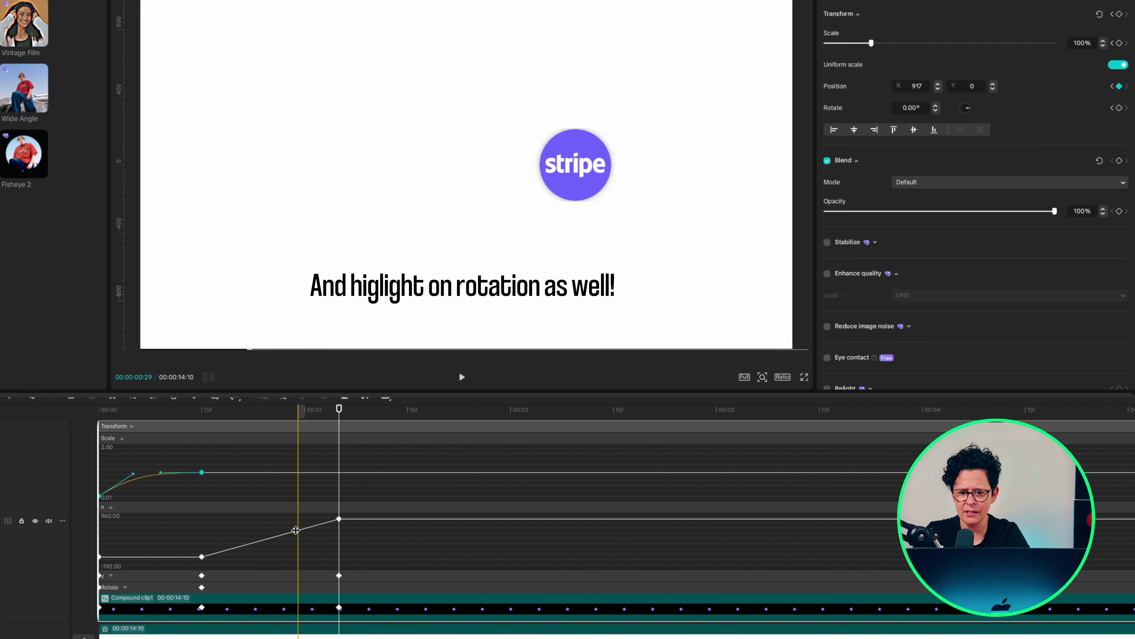
left_click(296, 530)
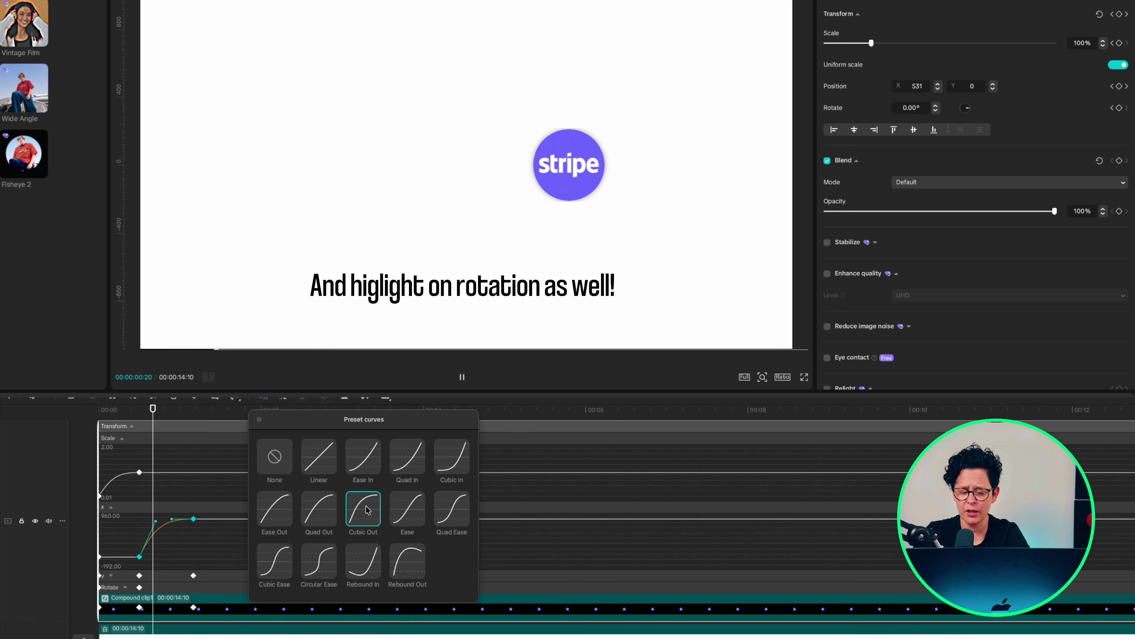
left_click(260, 425)
key("alt+k")
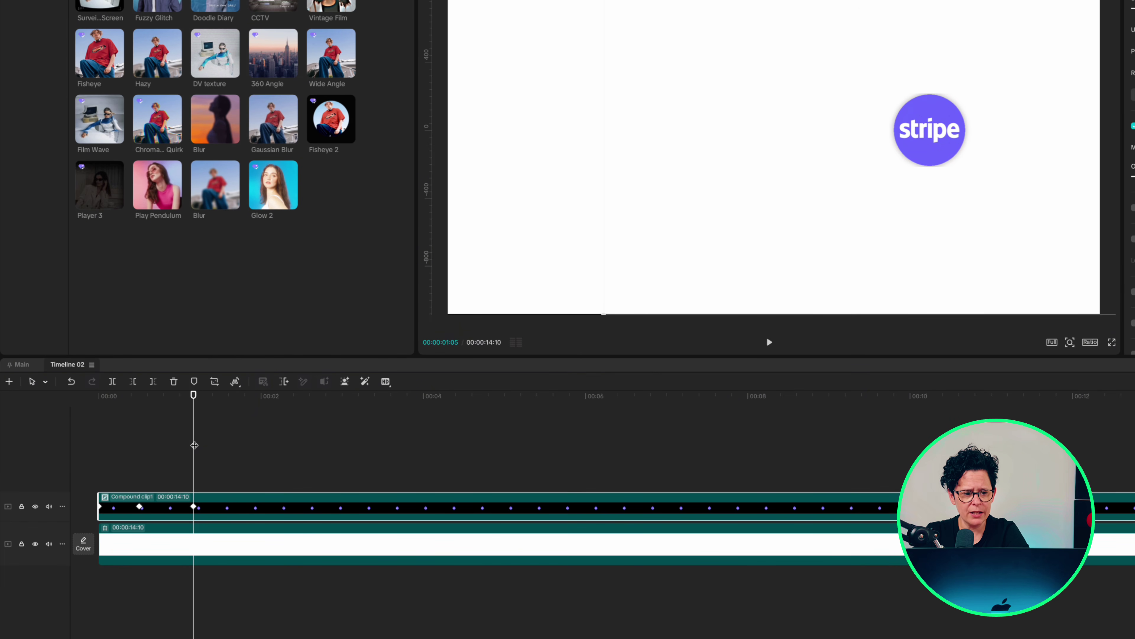
Step: At 00:00:02:05, scale the logo to 40%, hide the white background track and move the logo down near the frame's lower edge
key("shift+Right")
key("shift+Right")
key("shift+Right")
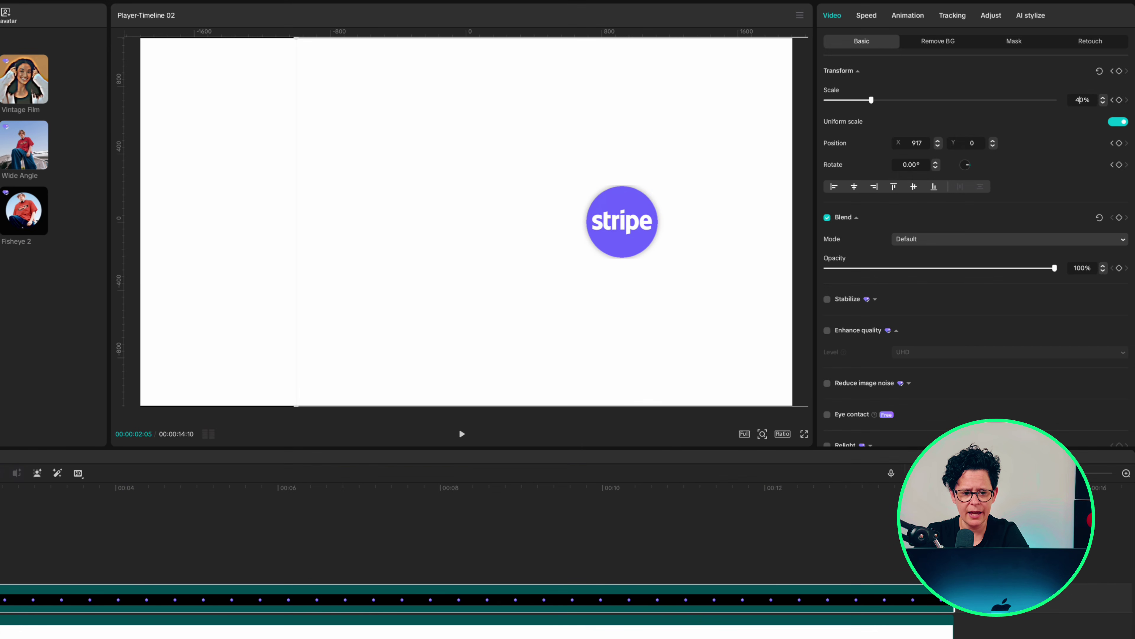
left_click_drag(870, 100, 843, 99)
left_click_drag(120, 269, 493, 274)
left_click(63, 551)
left_click_drag(562, 228, 562, 315)
key("alt+k")
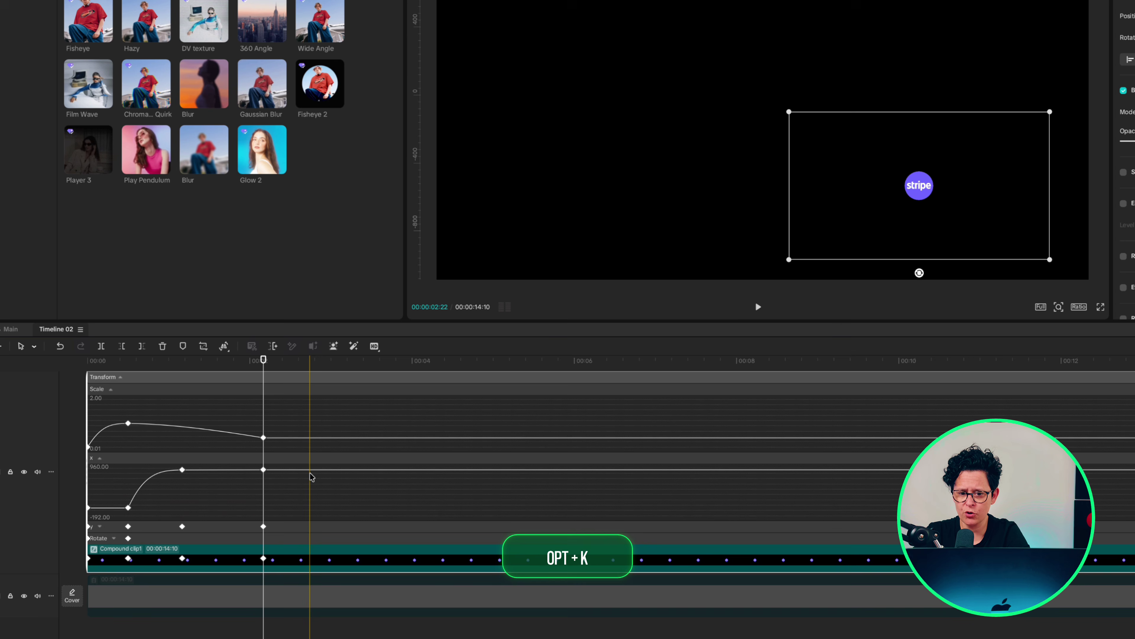
Step: Apply the Rebound In preset curve to the logo's Y movement and play the animation from the start
double_click(231, 526)
left_click(235, 513)
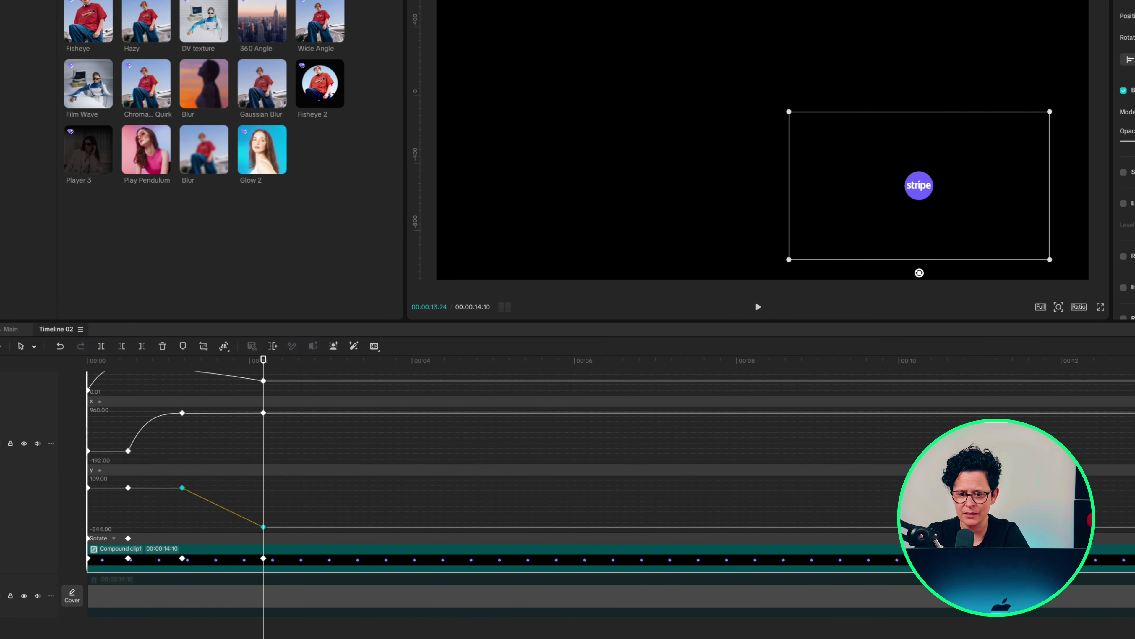
right_click(395, 369)
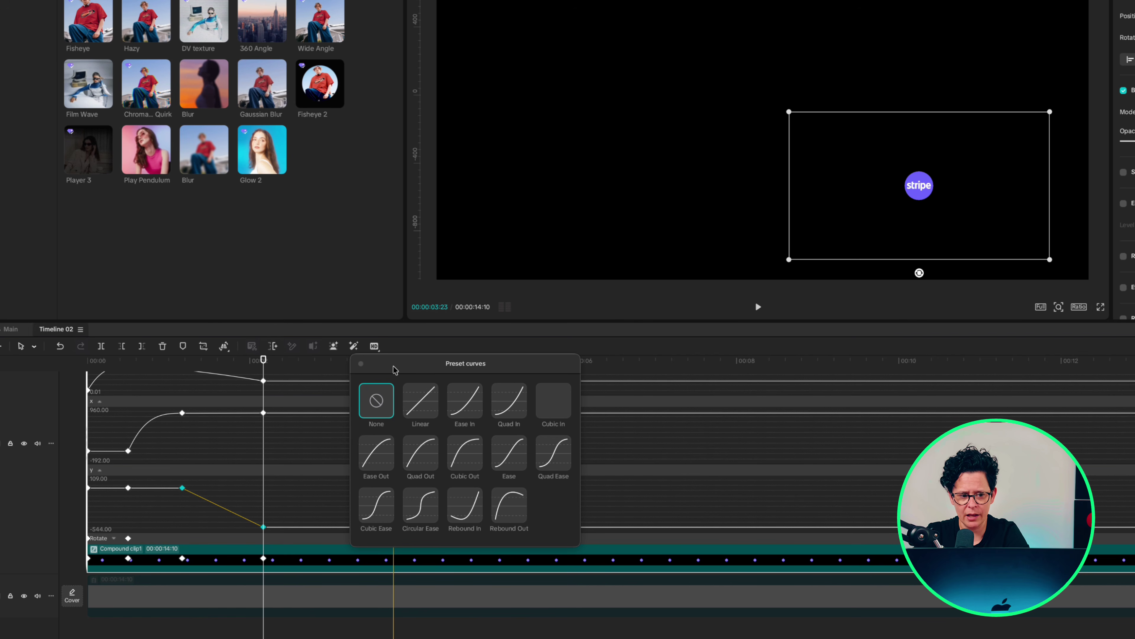
left_click(465, 505)
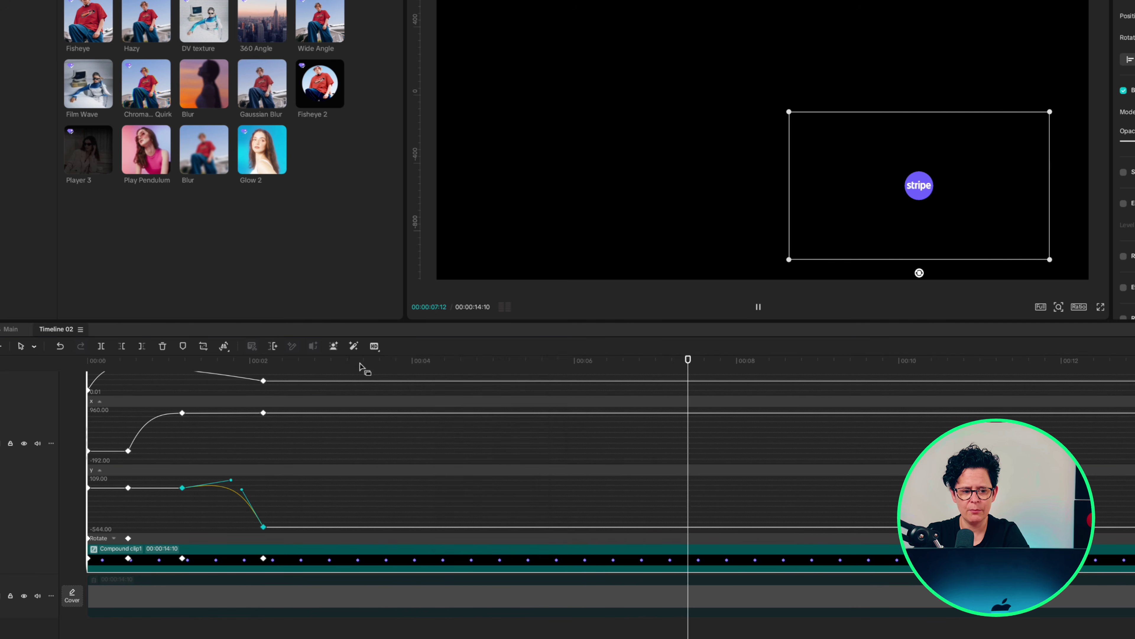
left_click(299, 509)
key("Home")
key("space")
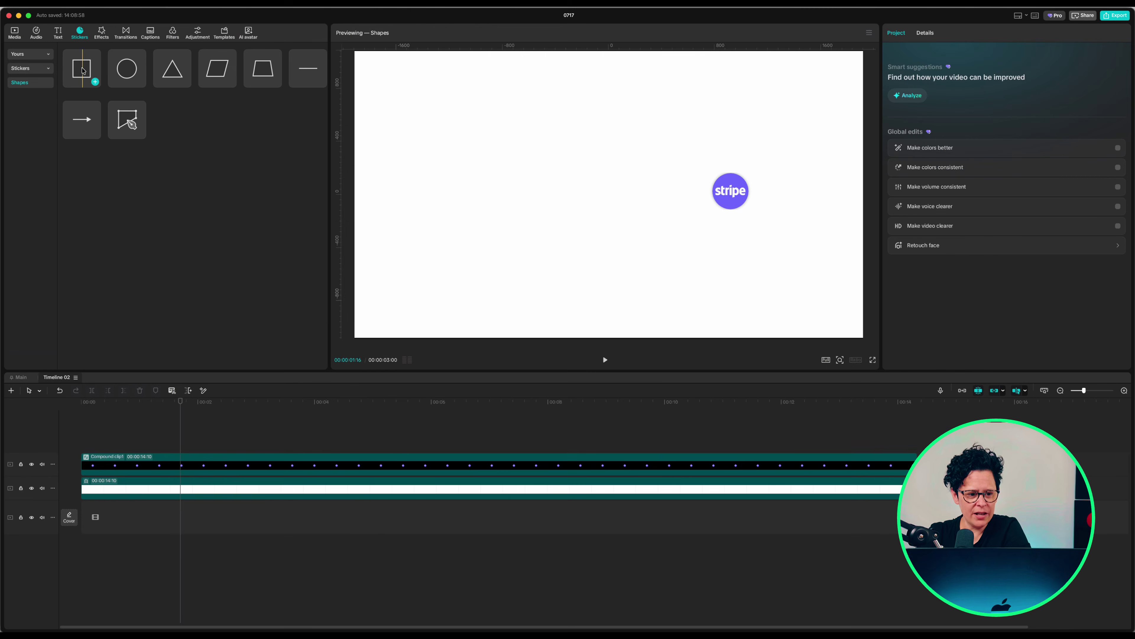
Step: Add a square shape extended along the timeline and turn it into a 140 by 140 circle with corner radius 60 covering the logo
left_click(82, 68)
left_click_drag(354, 446, 893, 437)
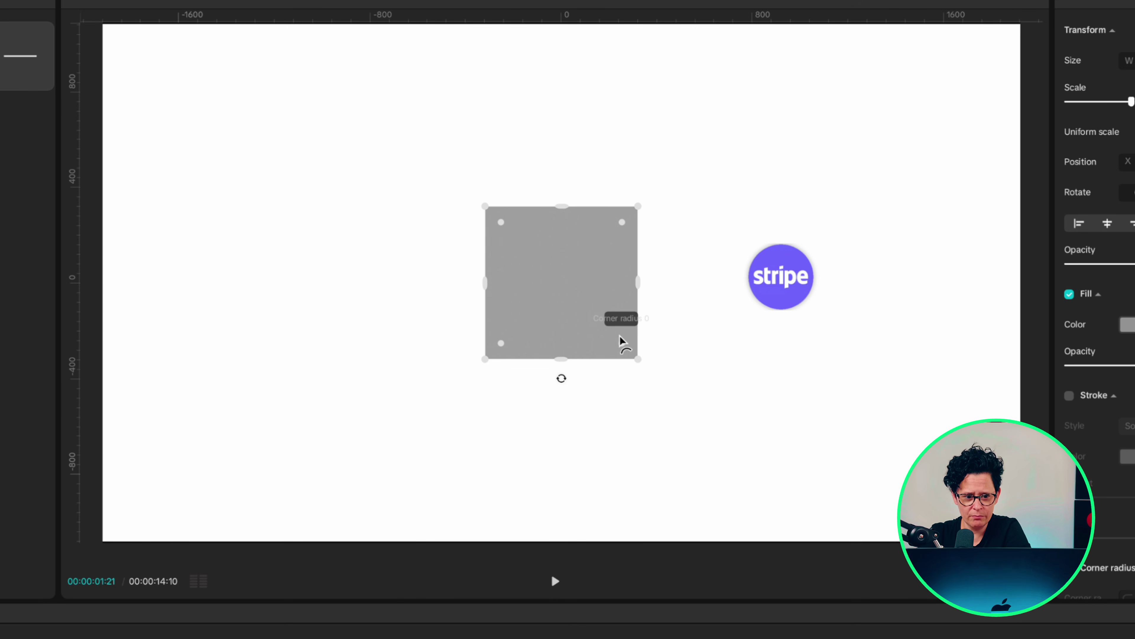
left_click_drag(620, 337, 560, 272)
left_click_drag(638, 359, 790, 296)
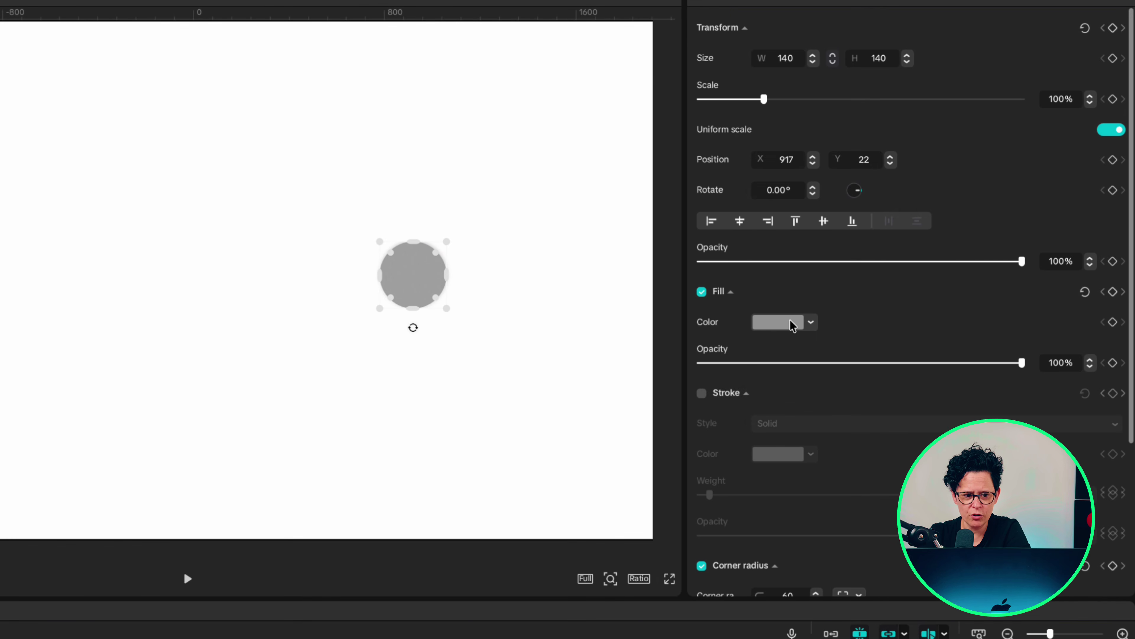
Step: Shift the circle aside and fill it with the purple sampled from the Stripe logo
left_click(792, 326)
left_click_drag(411, 284, 395, 280)
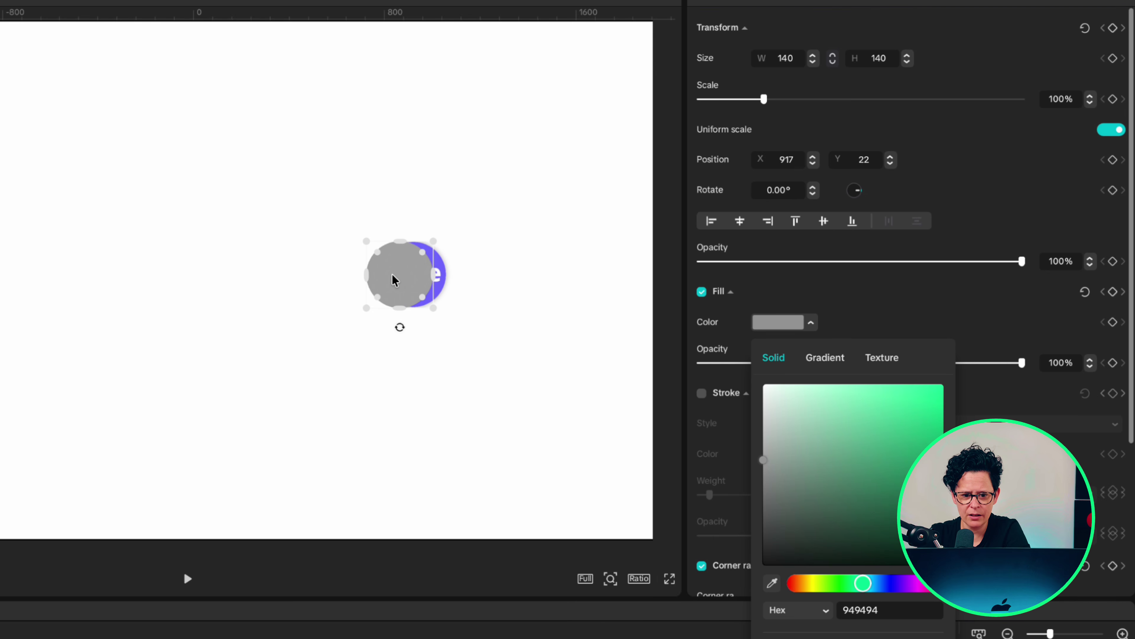
left_click(773, 584)
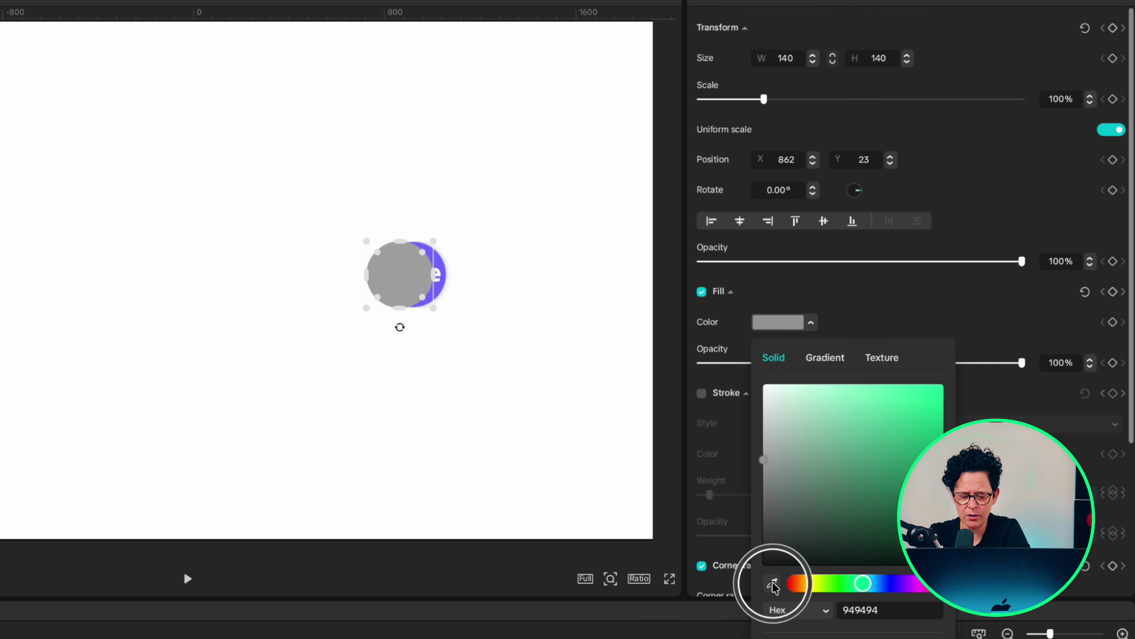
left_click(439, 265)
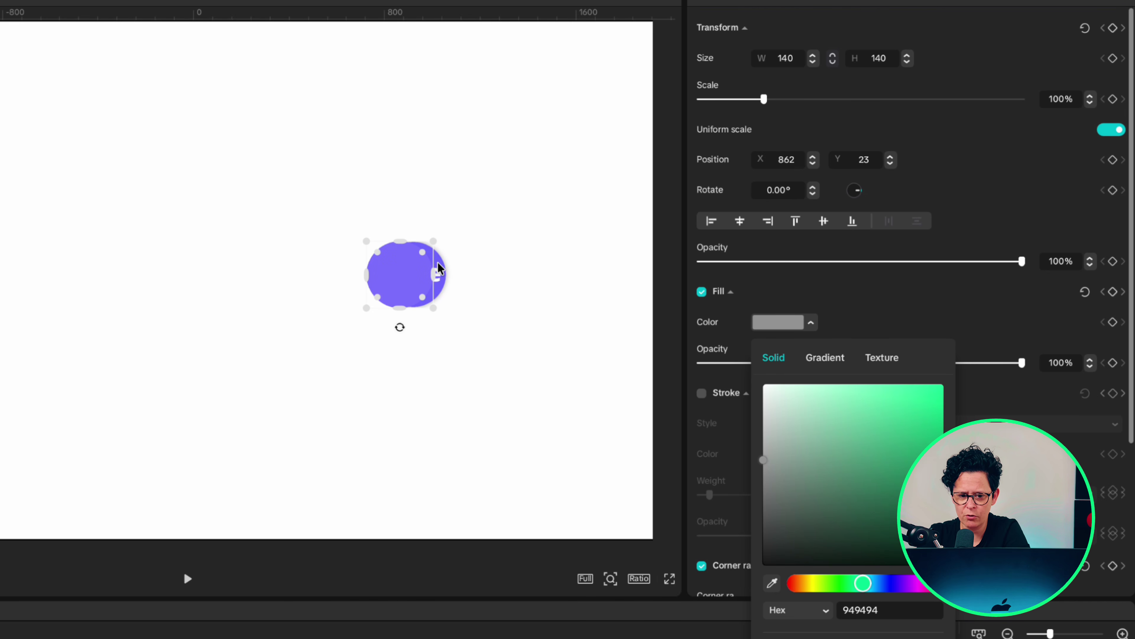
left_click(881, 298)
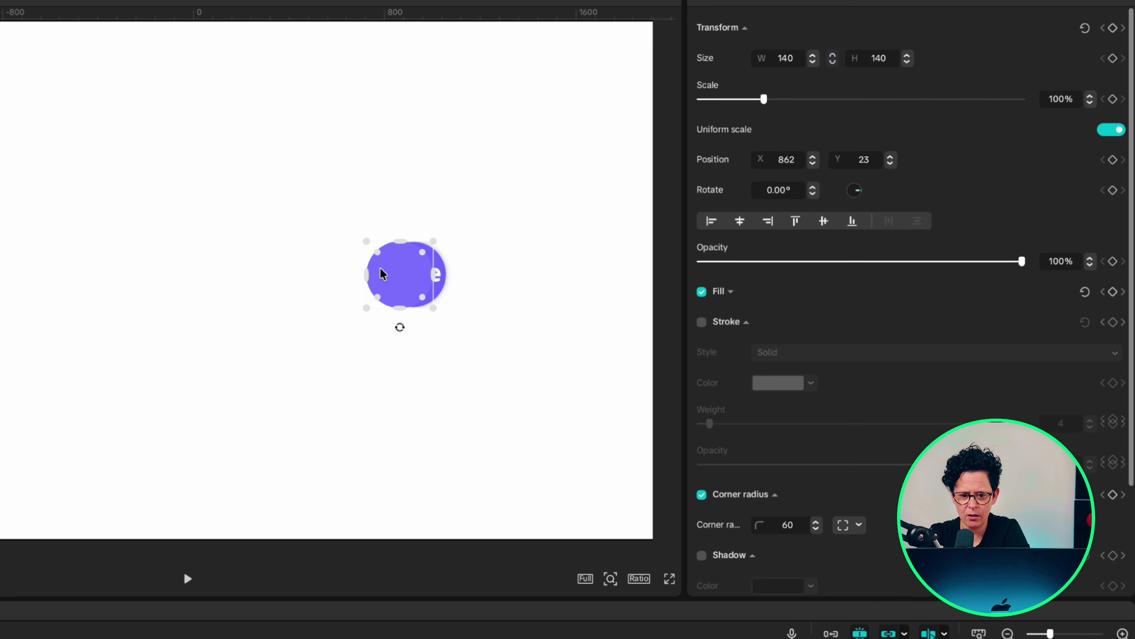
Step: Move the circle back over the Stripe logo at X 921, Y 23 and add a Transform keyframe
left_click_drag(400, 280, 413, 280)
left_click(1113, 27)
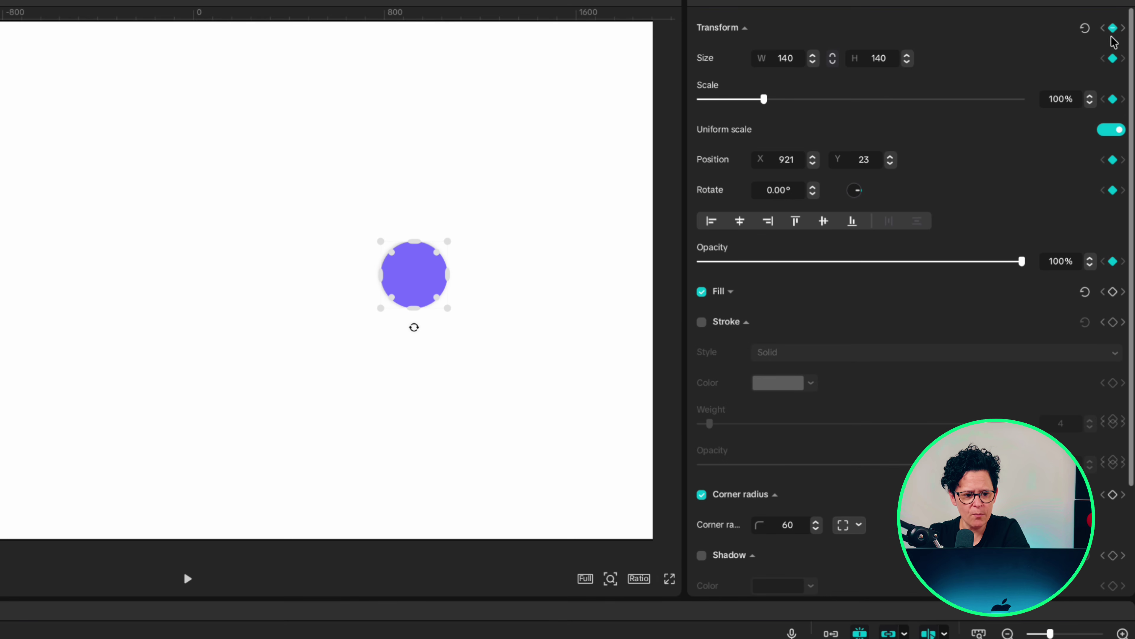
Step: Add a corner radius keyframe to the purple circle at its starting position
scroll(979, 378, "down", 1)
scroll(979, 378, "down", 2)
left_click(1113, 434)
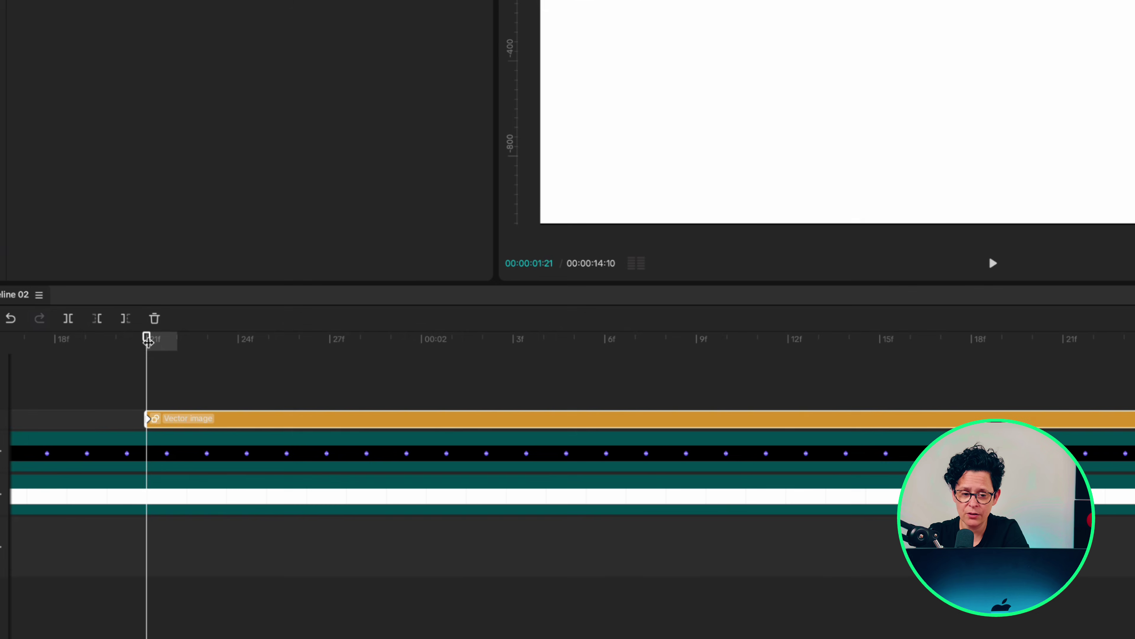
Step: At 00:00:02:21, centre the purple shape horizontally on the canvas and enlarge it into a wide rounded rectangle
key("shift+Right")
key("shift+Right")
key("shift+Right")
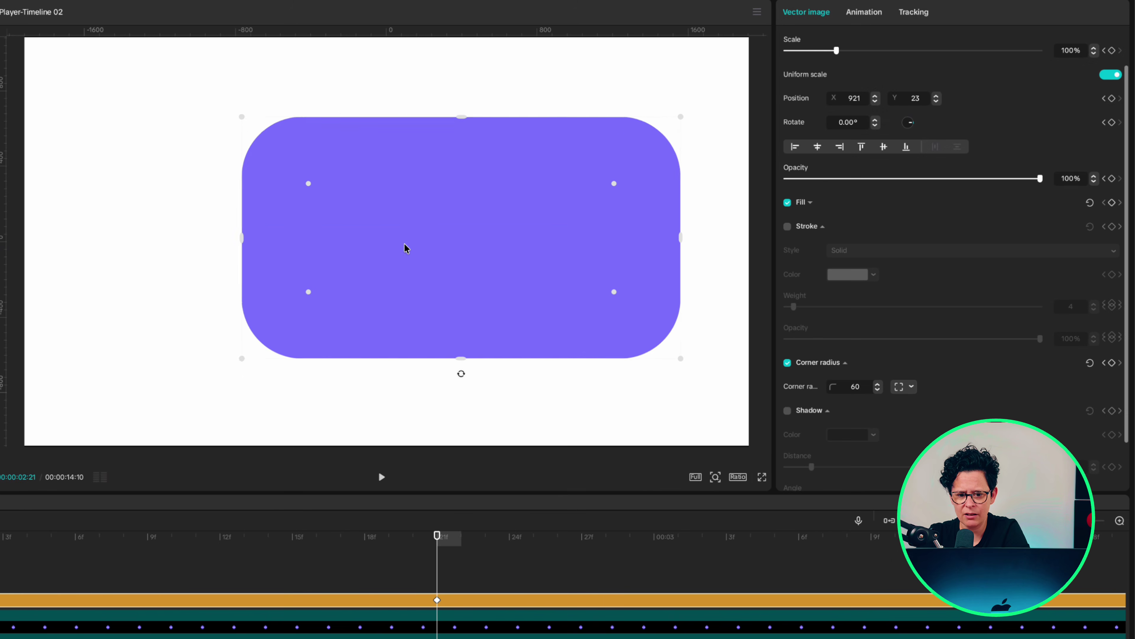
left_click_drag(405, 244, 331, 241)
left_click_drag(167, 355, 135, 385)
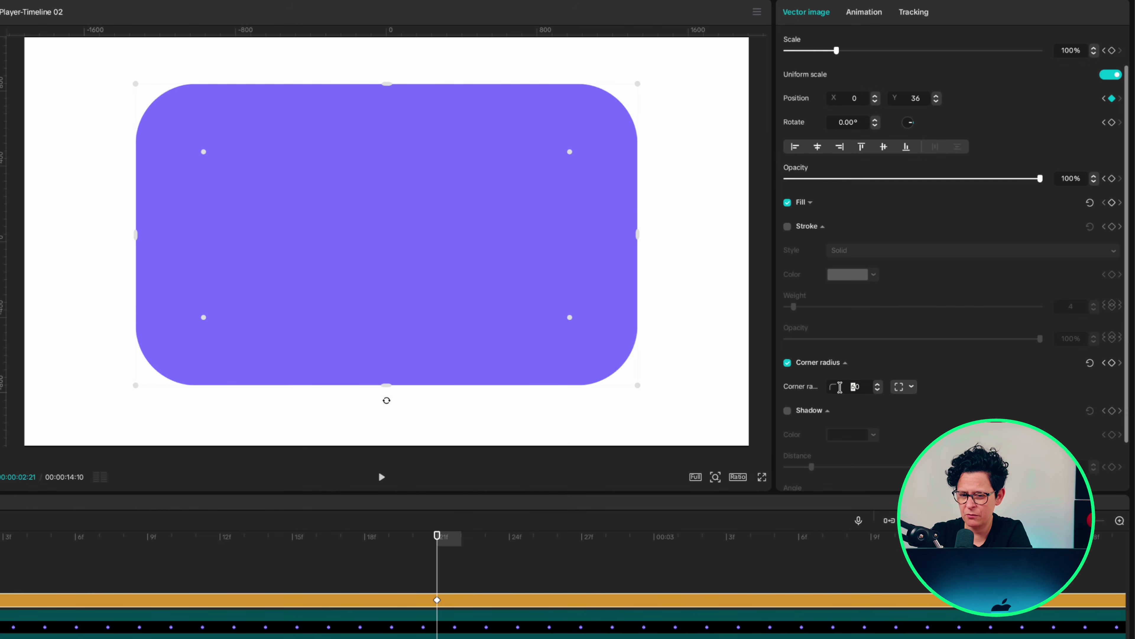
Step: Set the shape's corner radius to 30 and, with opacity lowered to 28%, resize it to about 1226 by 719 around the Stripe logo
key("Return")
left_click_drag(915, 179, 858, 181)
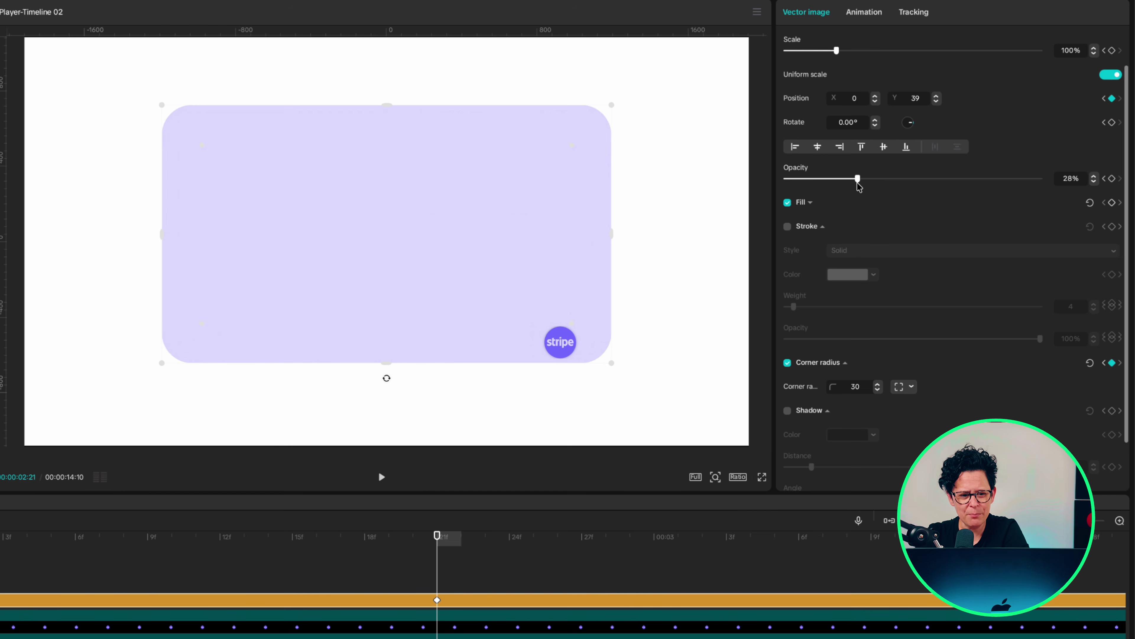
left_click_drag(612, 363, 618, 370)
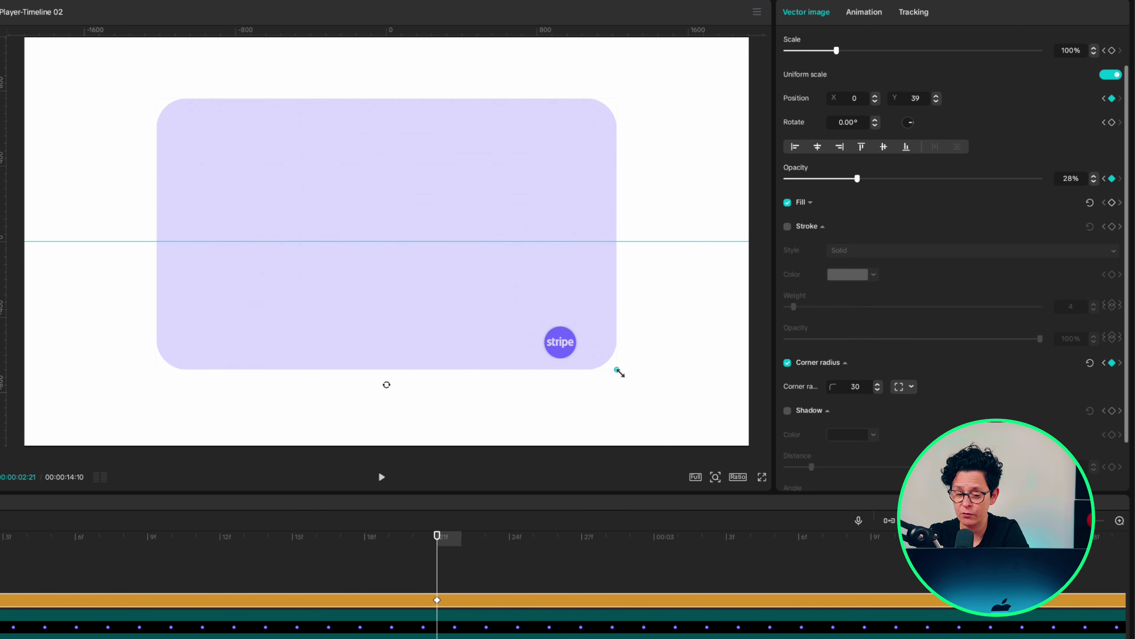
left_click_drag(621, 373, 623, 374)
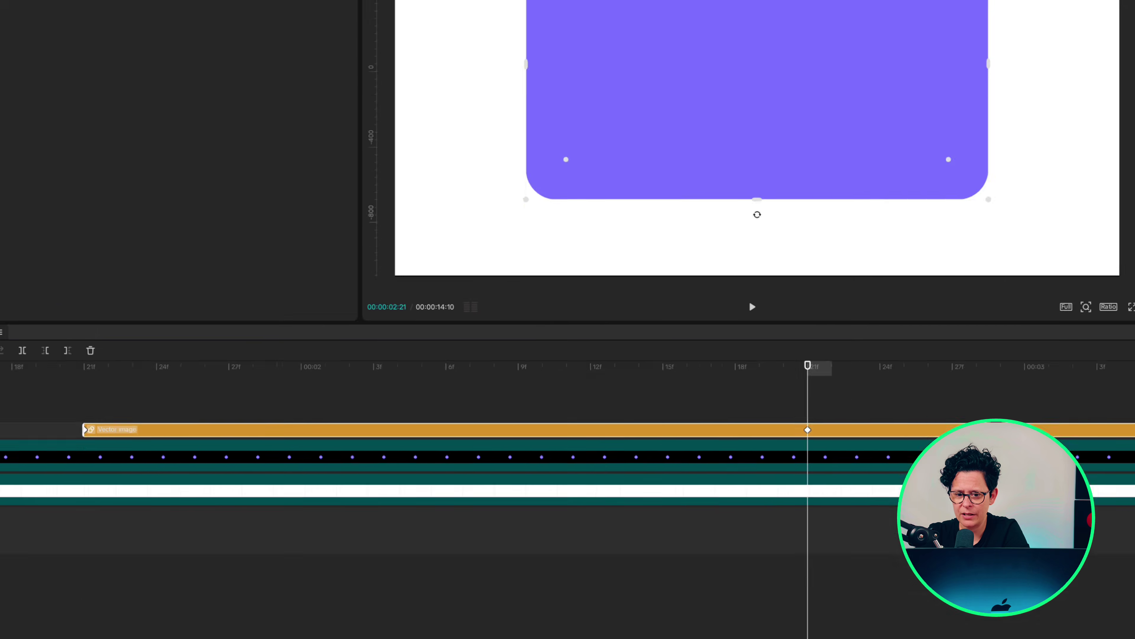
Step: Show the purple shape's keyframe curves and apply the Cubic Out preset to its X movement
key("alt+k")
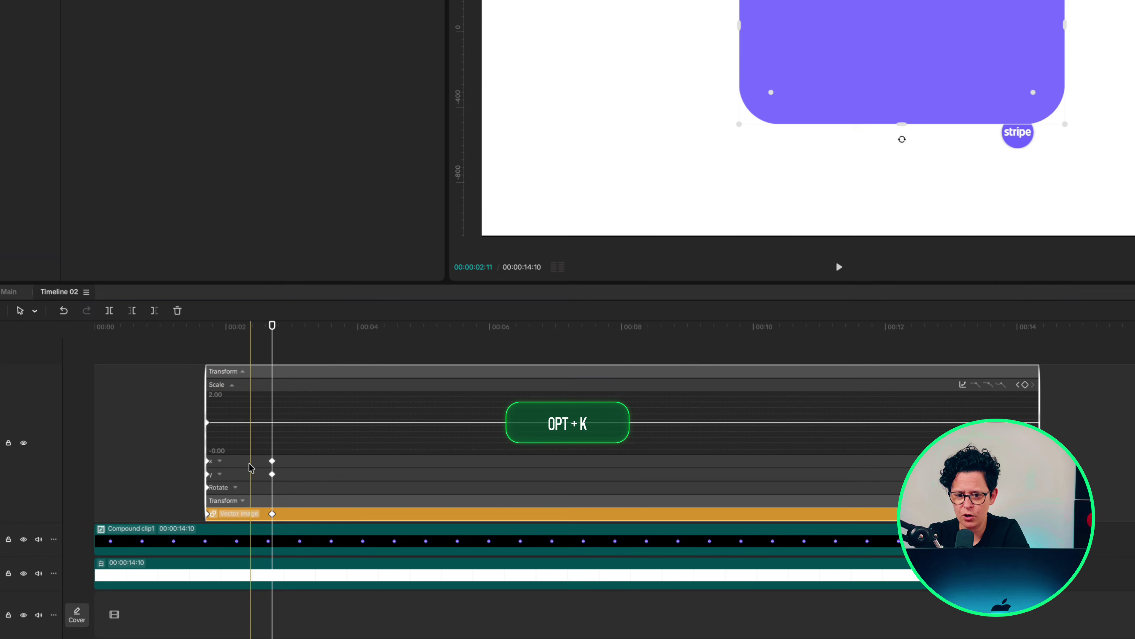
left_click(248, 440)
left_click(465, 445)
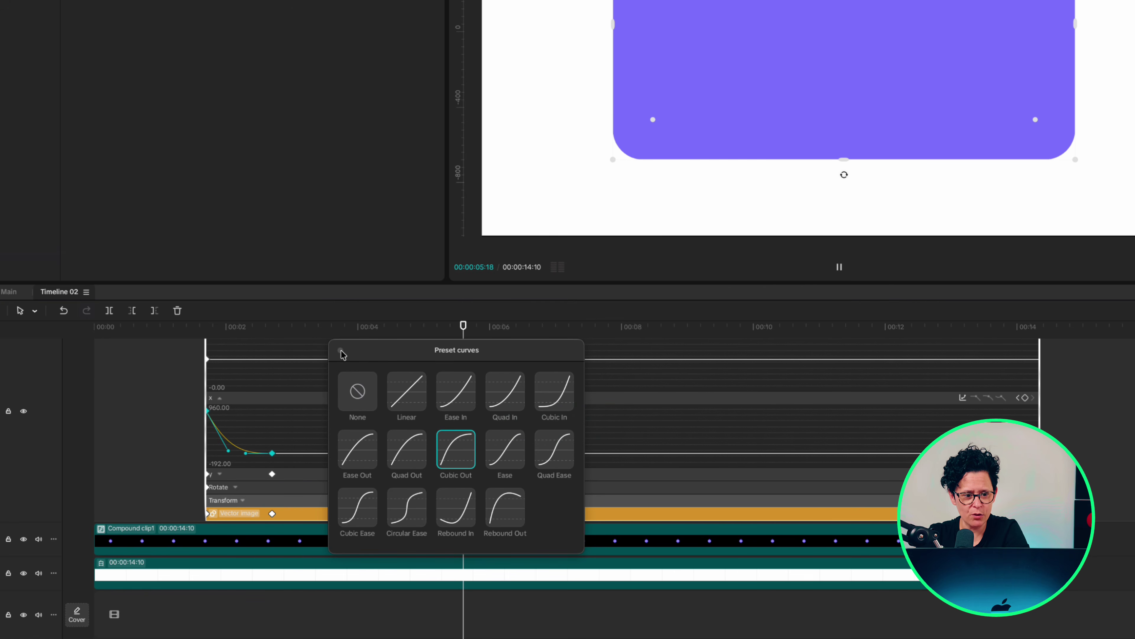
key("space")
Step: Apply the Cubic Out preset curve to the shape's width and height keyframes
scroll(234, 484, "down", 5)
left_click(232, 474)
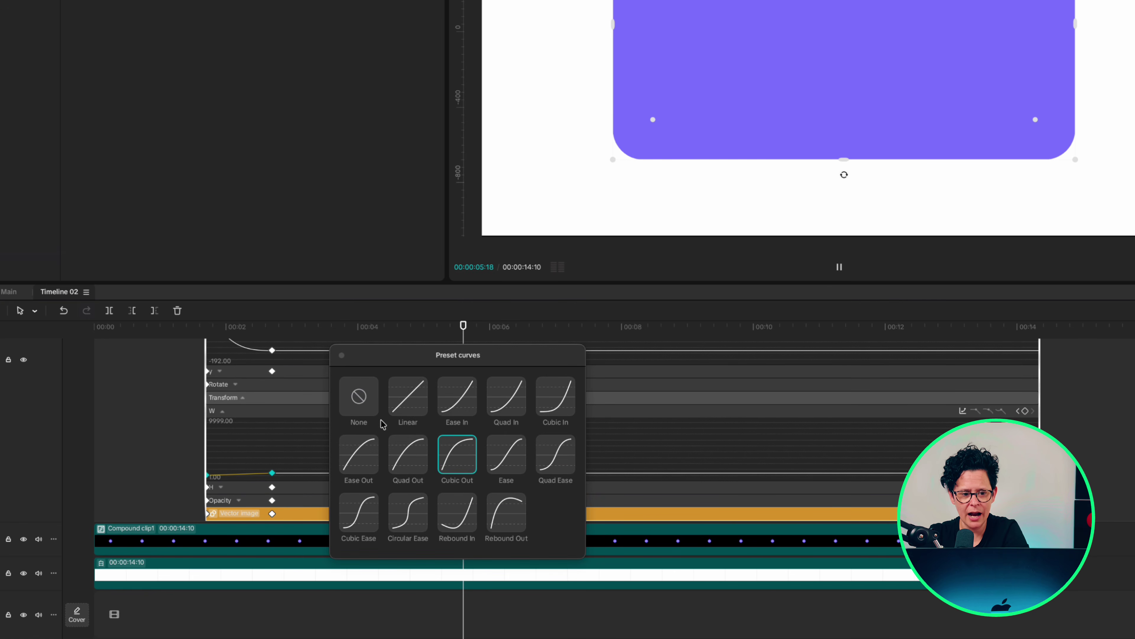
left_click(237, 486)
left_click(237, 489)
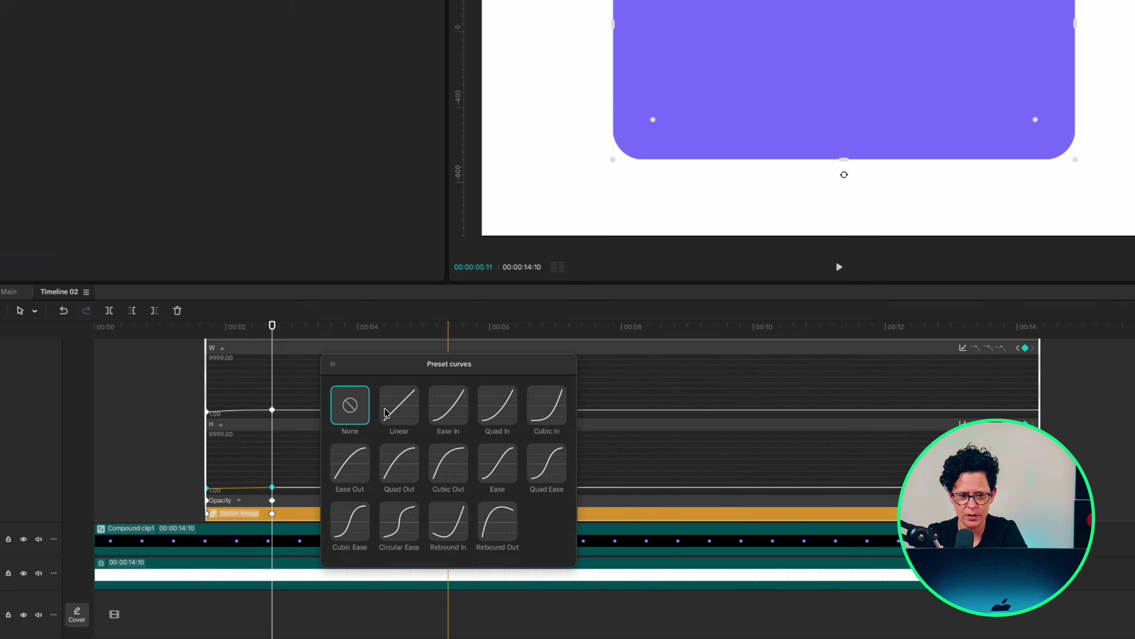
left_click(447, 463)
left_click(293, 492)
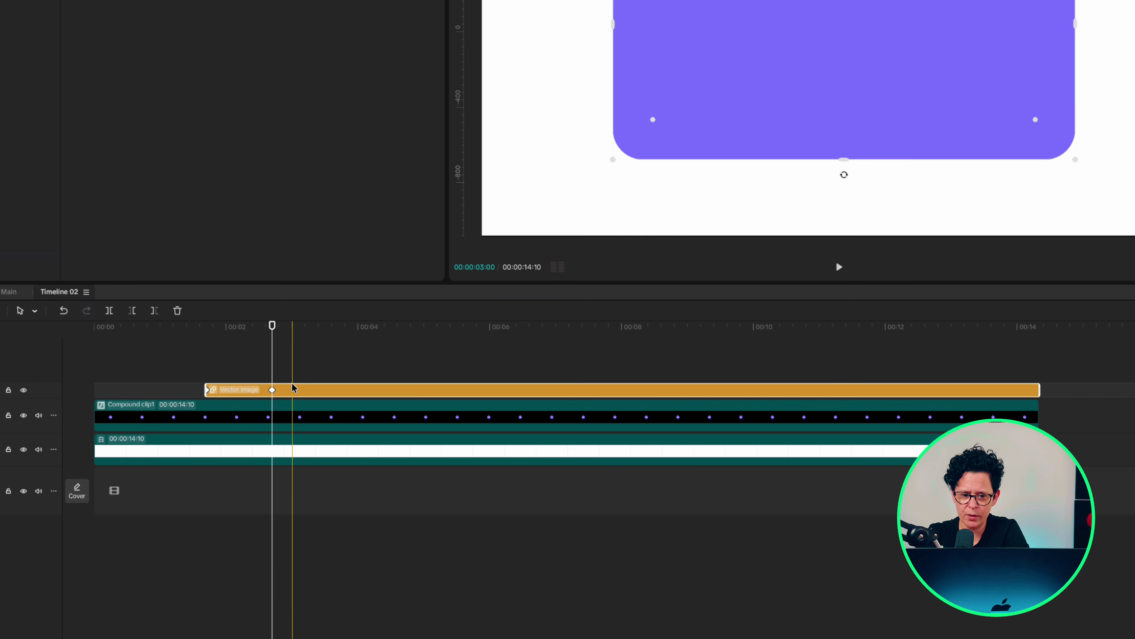
Step: Duplicate the purple shape clip and convert the lower copy into a compound clip
key("super+d")
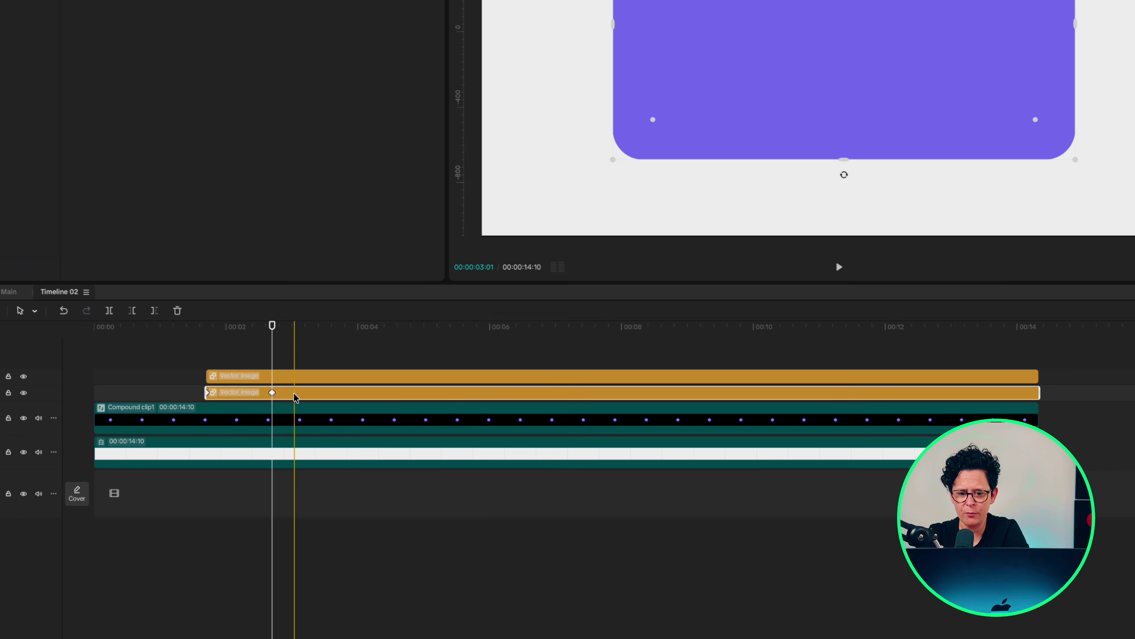
right_click(294, 397)
left_click(373, 534)
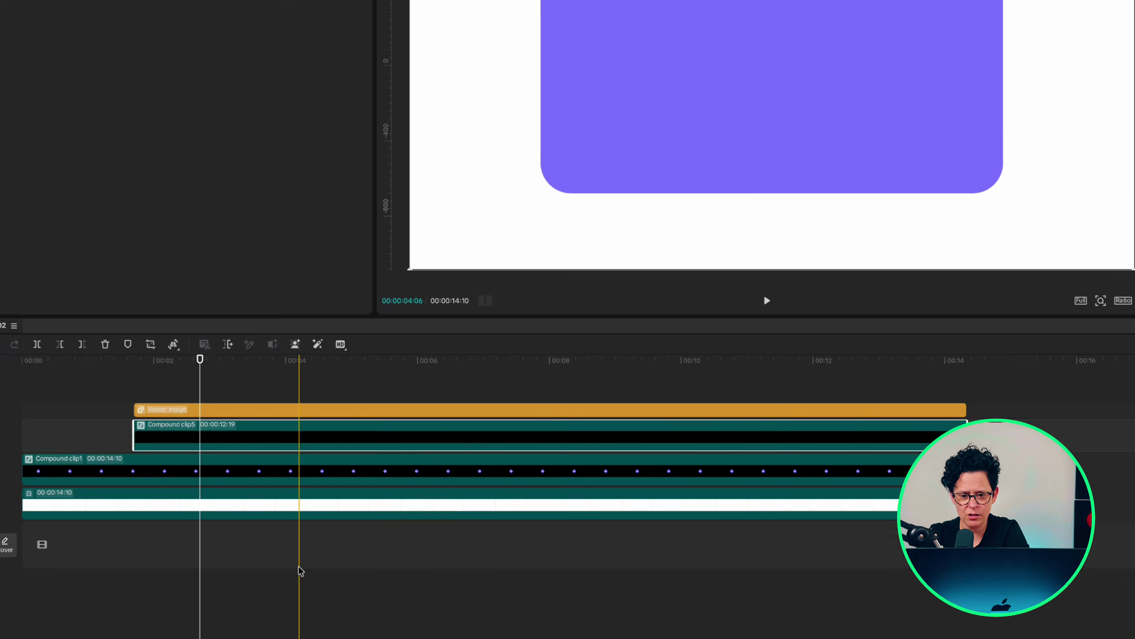
Step: Turn the lower compound clip black by pulling the high ends of its colour curves down to zero
left_click(962, 43)
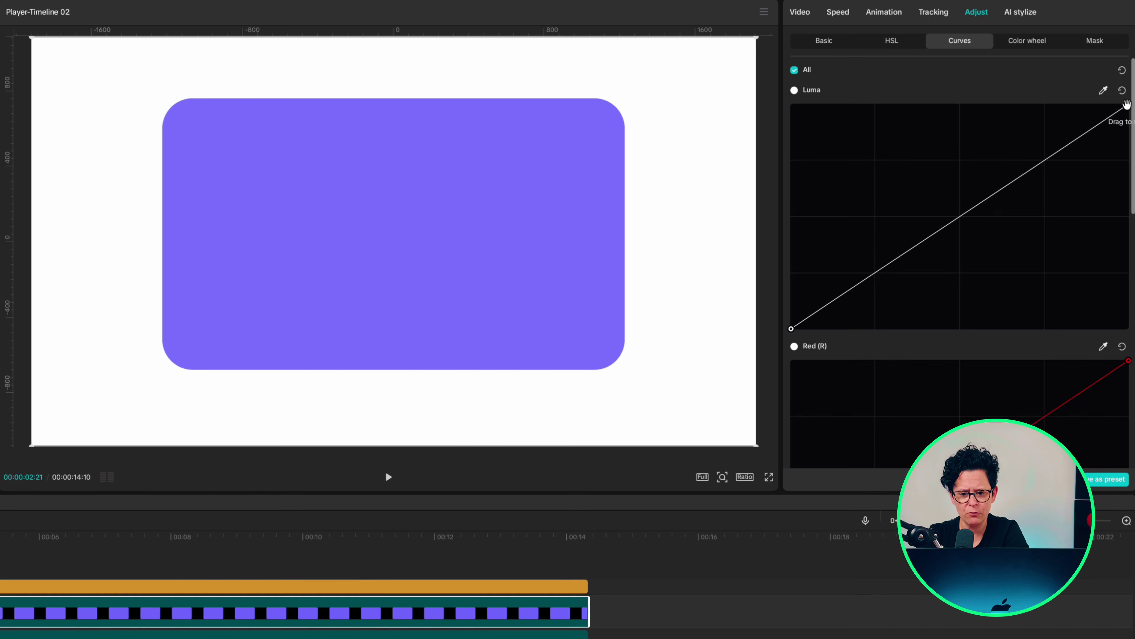
left_click_drag(1127, 104, 1128, 329)
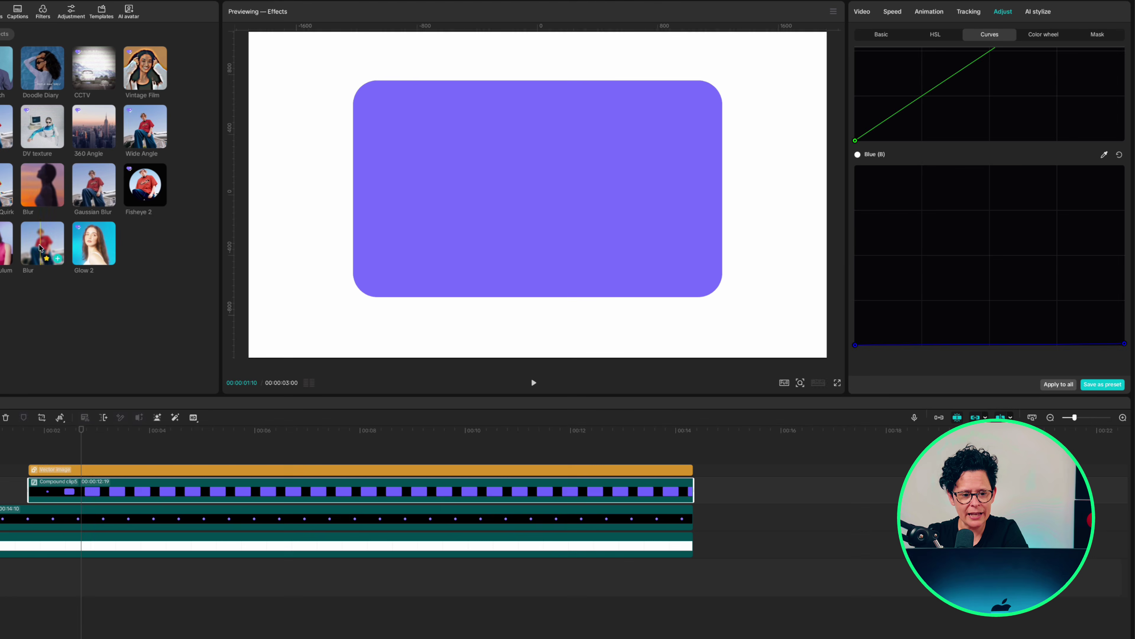
Step: Add the Blur effect to the black compound clip with near-maximum strength and lower the clip's opacity for a soft shadow
left_click_drag(42, 185, 203, 492)
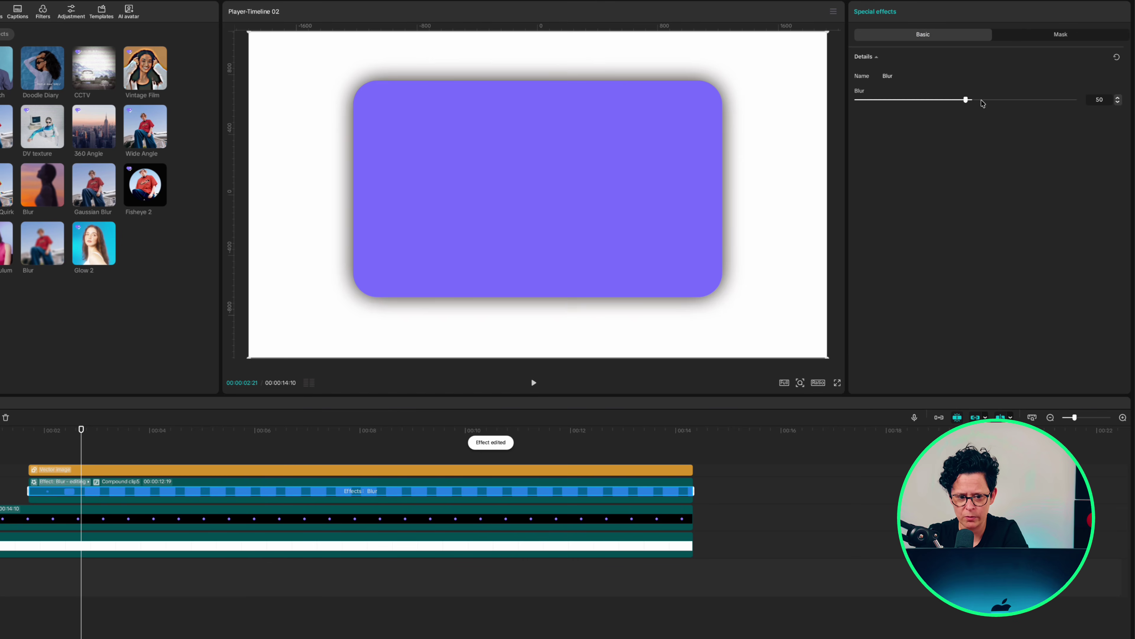
left_click_drag(982, 104, 1074, 100)
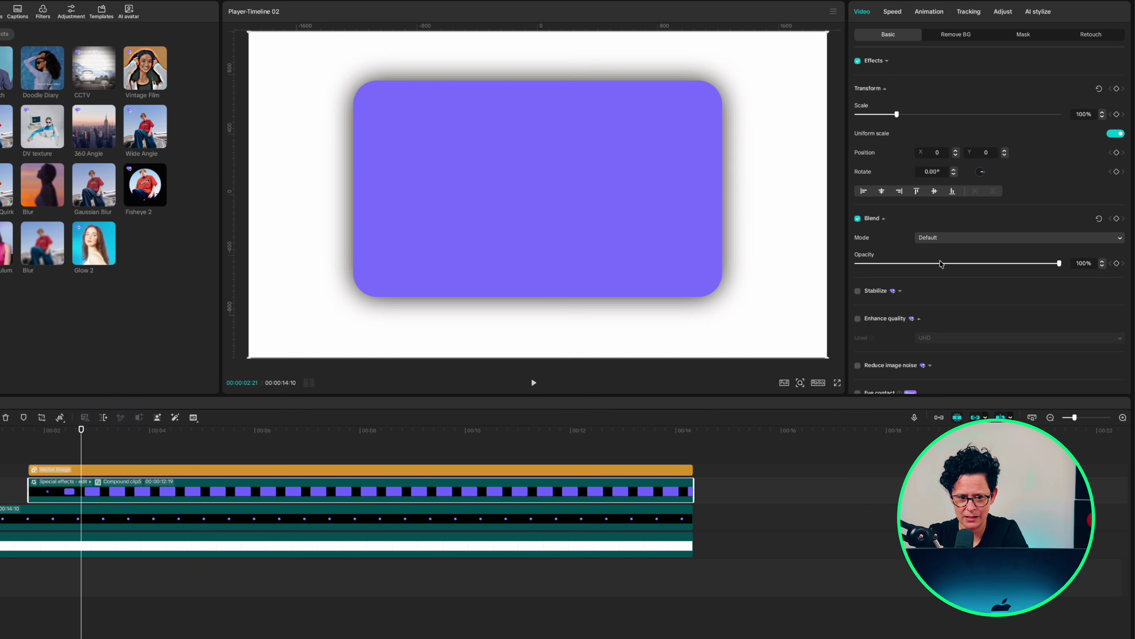
left_click_drag(1059, 263, 907, 264)
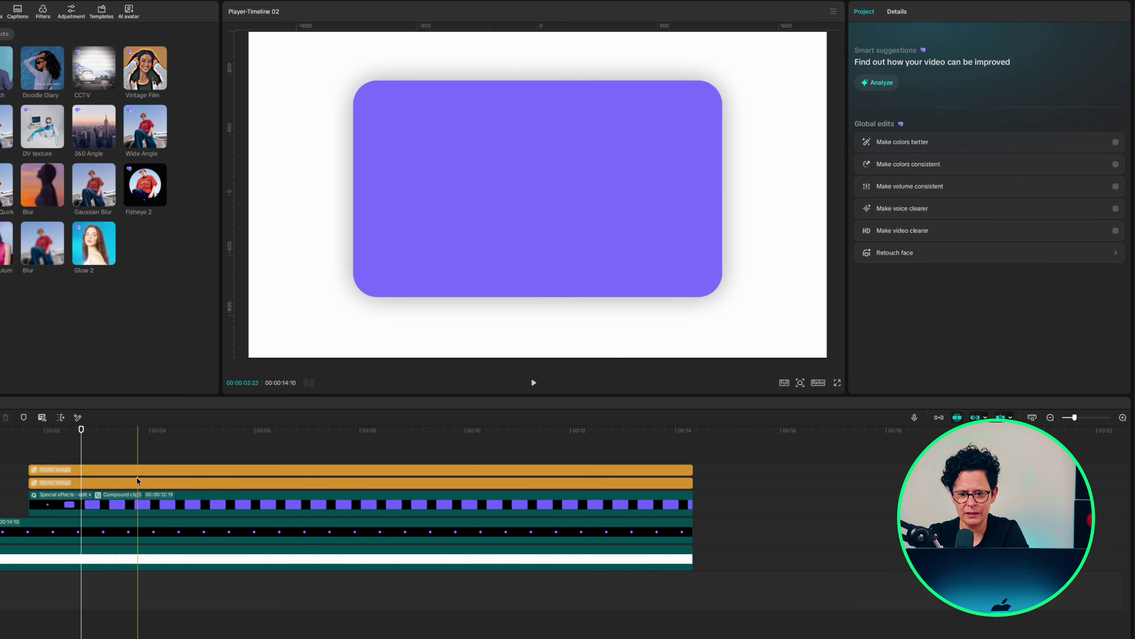
Step: Give the lower unfilled copy of the shape a solid 4E0090 stroke and reduce the stroke's weight
left_click(138, 484)
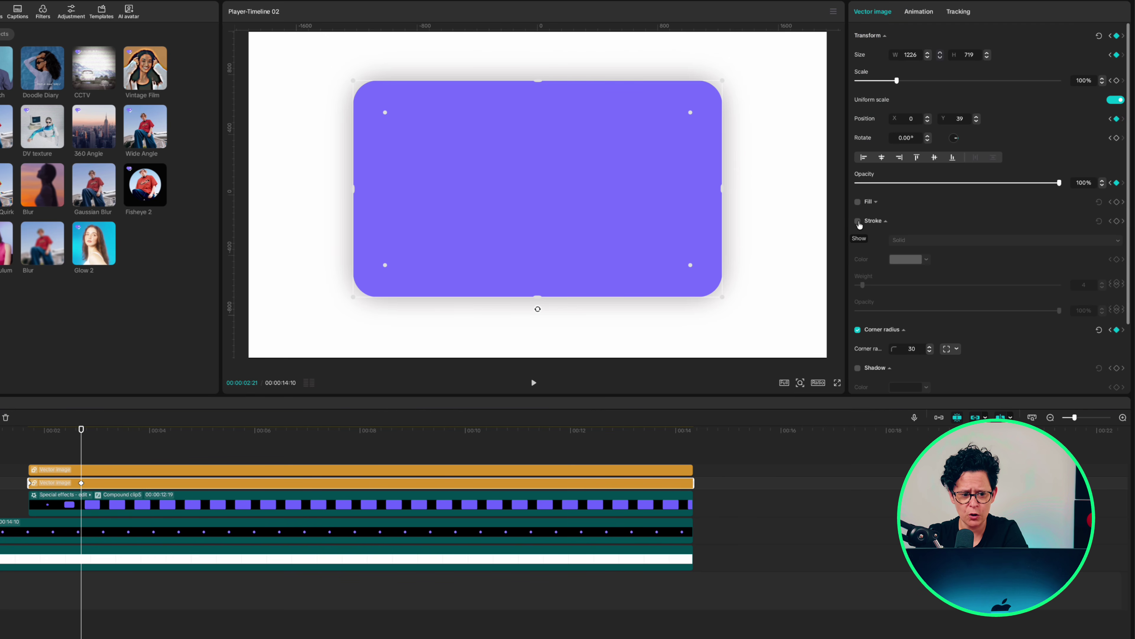
left_click(857, 221)
left_click(905, 264)
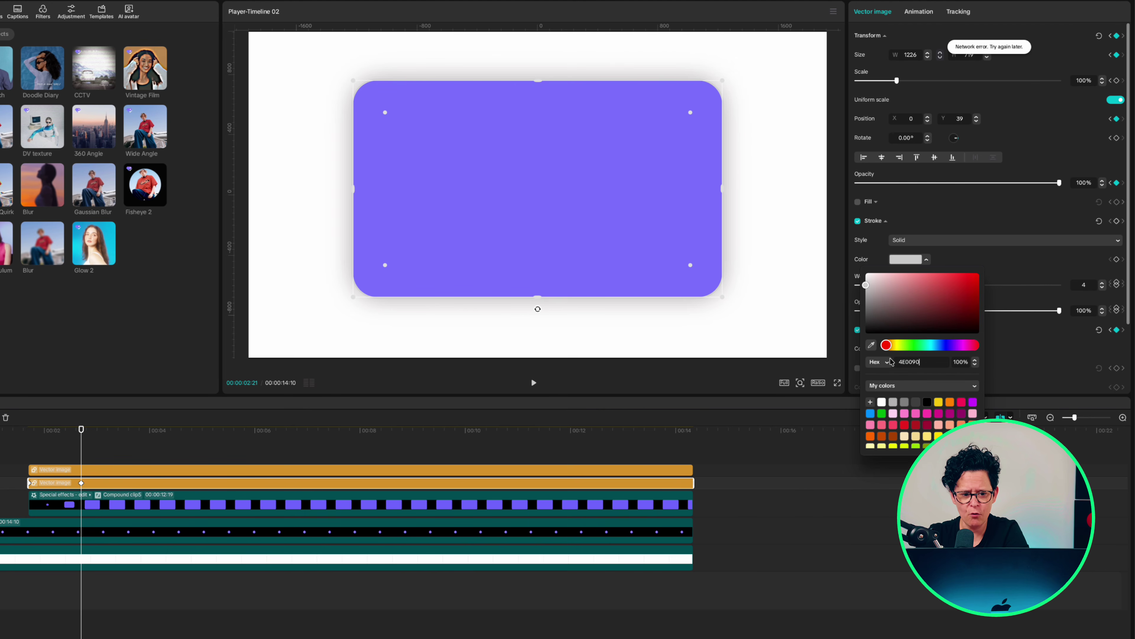
key("Return")
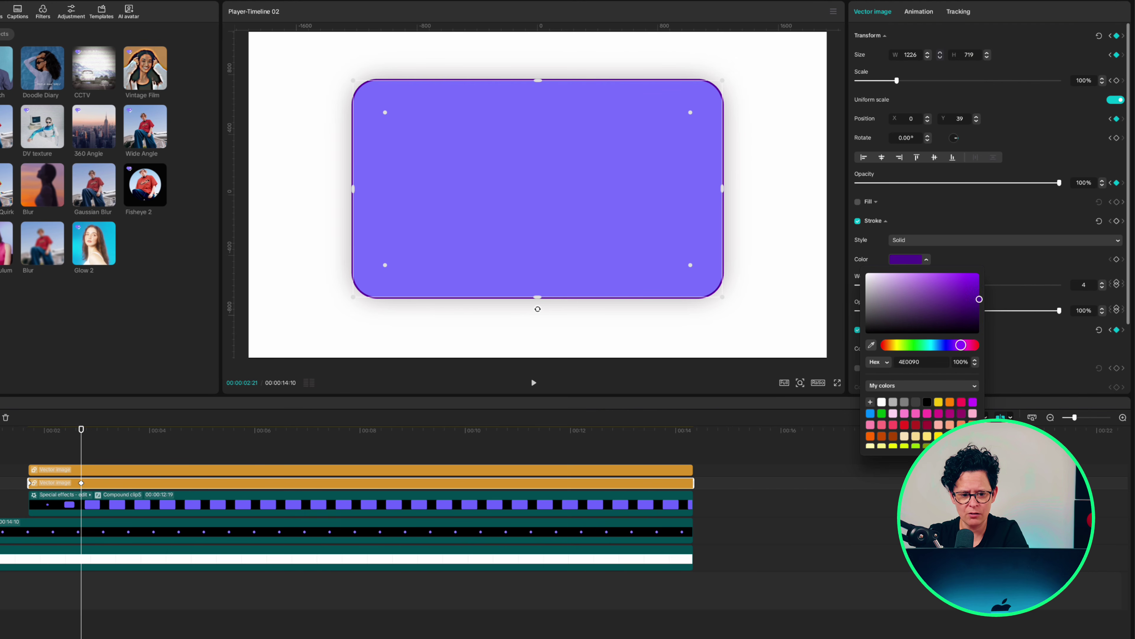
left_click(1102, 286)
left_click(1102, 286)
left_click(1102, 287)
Step: Move the outlined shape clip above the filled one and convert it into a compound clip
left_click_drag(144, 483, 144, 470)
right_click(145, 469)
left_click(215, 582)
Step: Add a Split mask to the outline clip, keyframe its rotation from 0° at the clip's start to 500° at 00:00:09:17, and play it back
left_click(1025, 35)
left_click(867, 113)
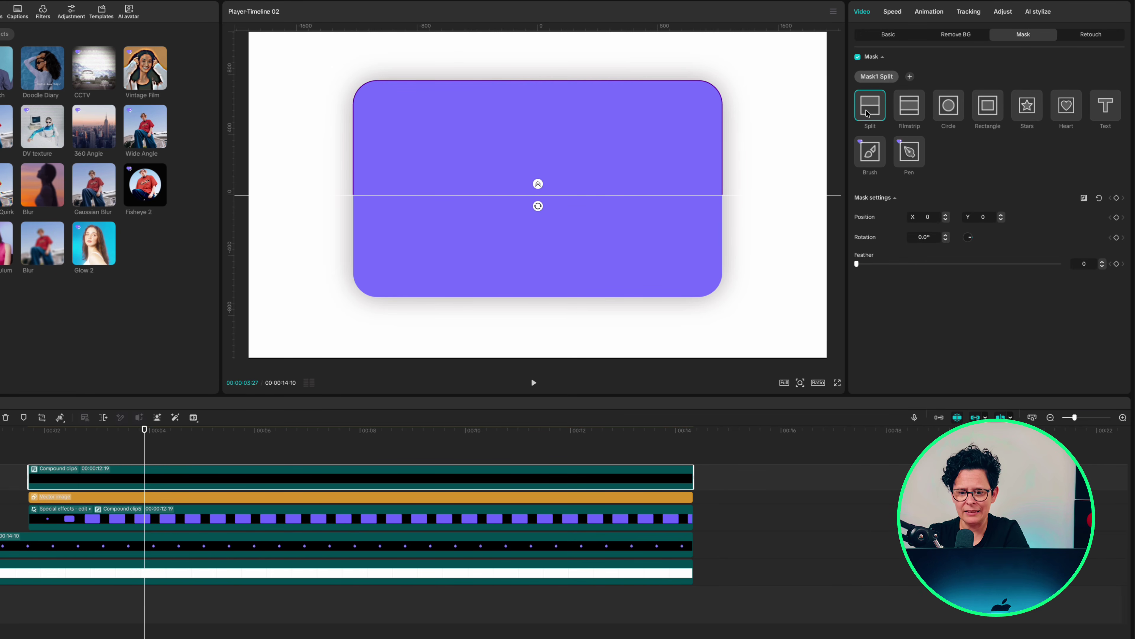
key("Up")
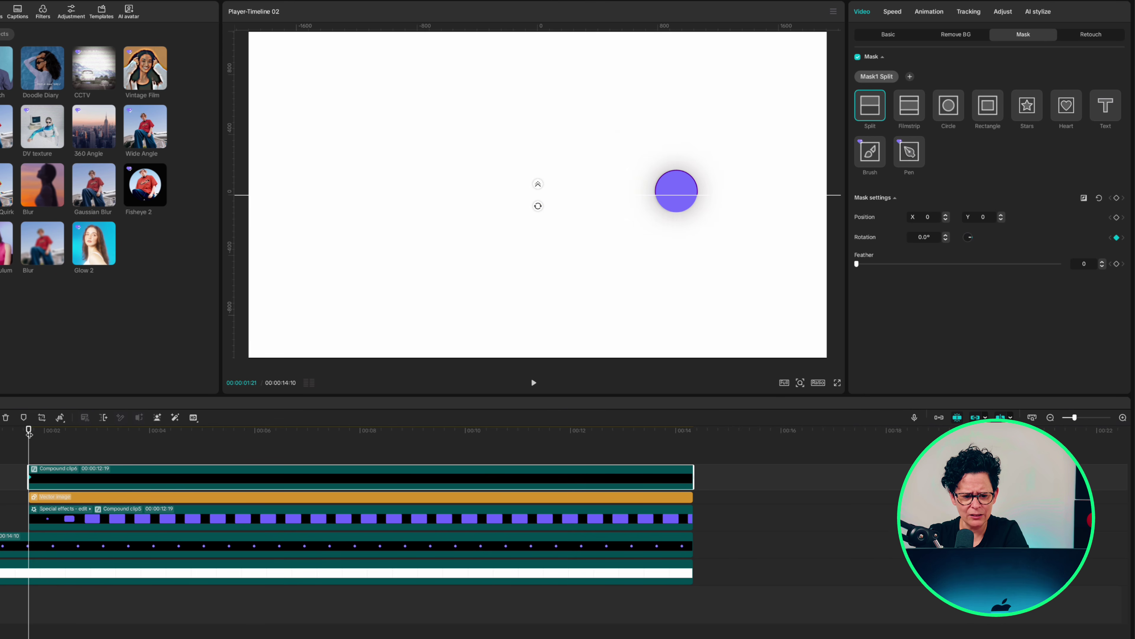
left_click_drag(29, 432, 442, 432)
key("Return")
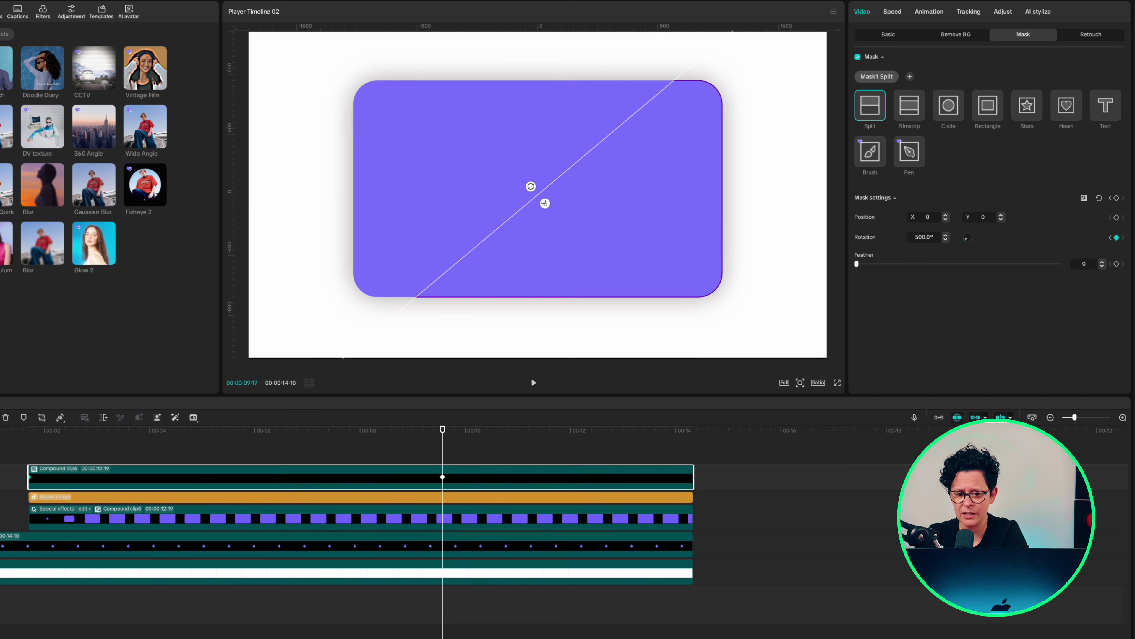
left_click(32, 450)
key("space")
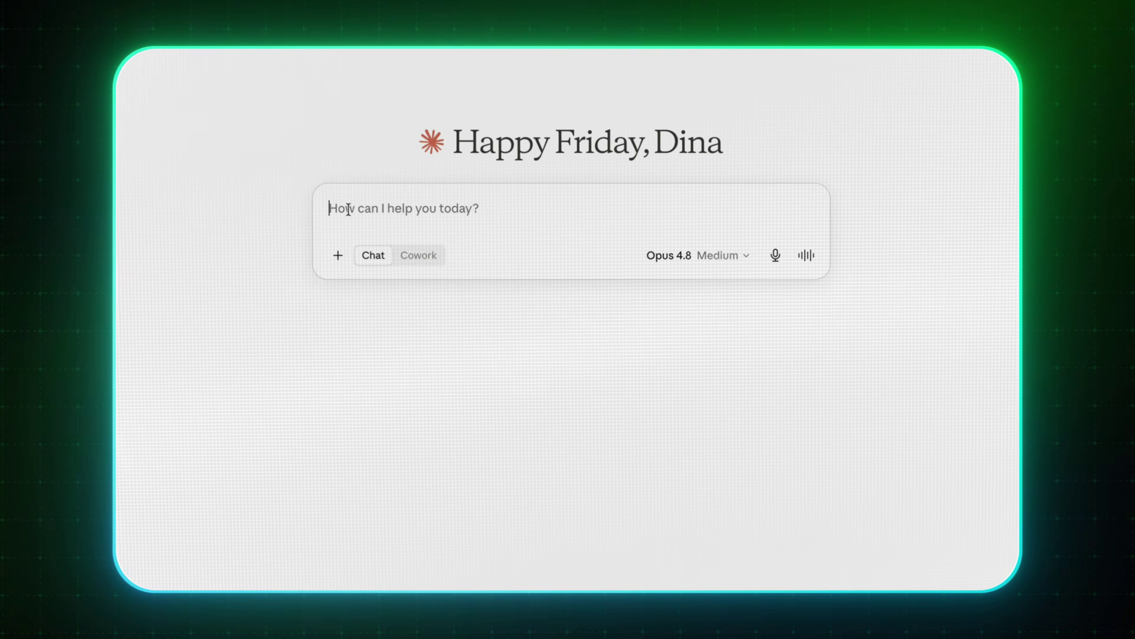
Step: In Claude, request a downloadable SRT file for a rolling counter from 0 to 10,000 over 10 seconds with exactly 100 comma-formatted caption entries
type("Create and attach a downloadable SRT file for a rolling counter from 0 to 10,000 over 10 seconds. Use exactly 100 caption entries total, evenly distributed across the full duration. Format all numbers using standard thousands separators with commas, for example 1,000, 2,500 and 10,000. Generate the actual .srt file using Python and attach it for download. Do not give me code, instructions or a download link unless the file has actually been created.")
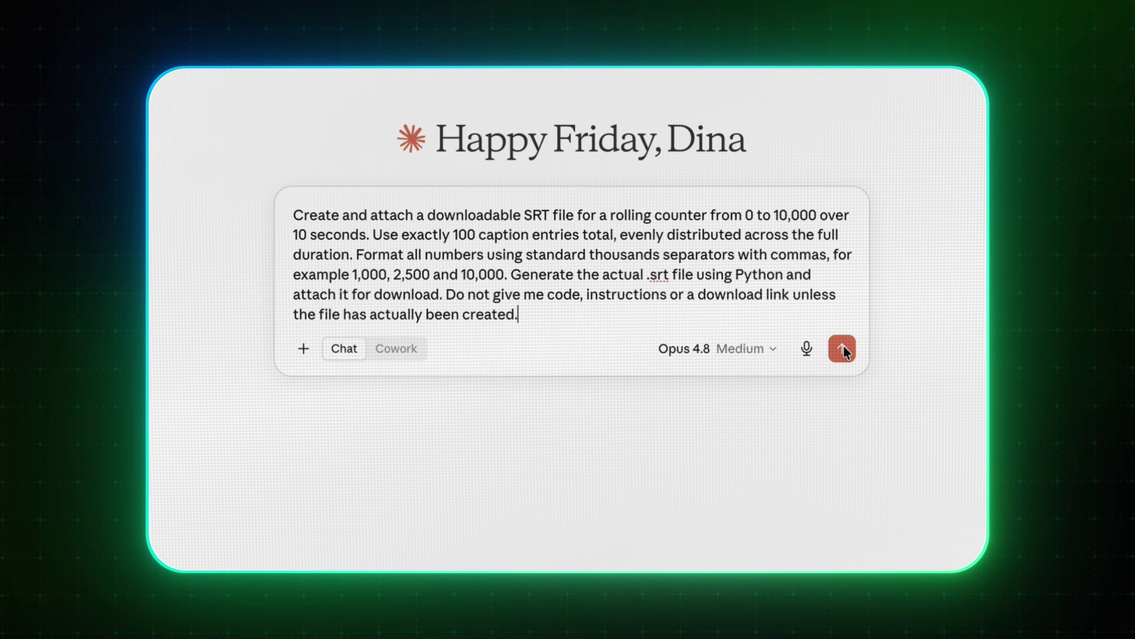
left_click(843, 348)
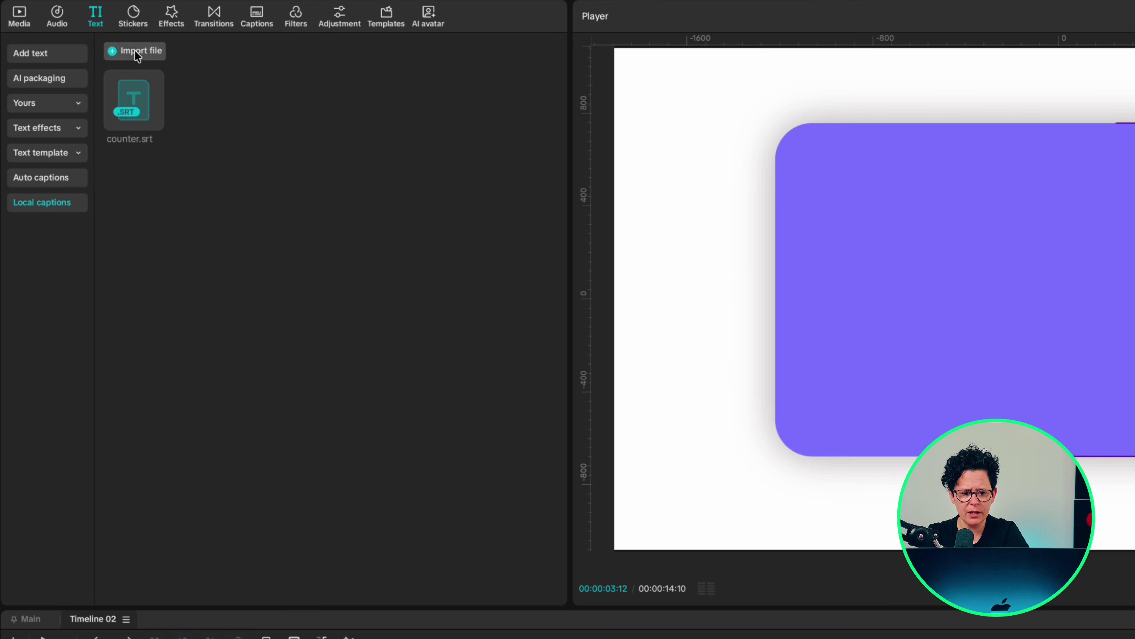
Step: In CapCut, place the counter.srt captions on the timeline and extend the final 10,000 caption past 00:12
mouse_move(131, 99)
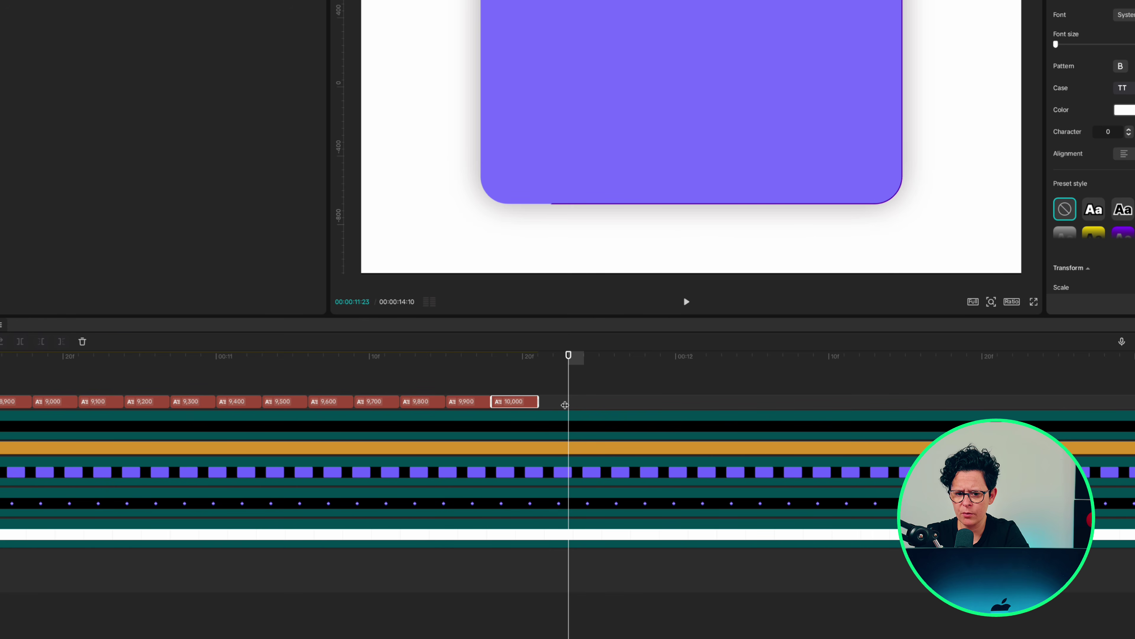
left_click_drag(538, 401, 1075, 401)
Step: Replace the final caption's text colour with the pasted hex code
left_click(1131, 110)
left_click_drag(915, 361, 875, 358)
key("super+v")
key("Return")
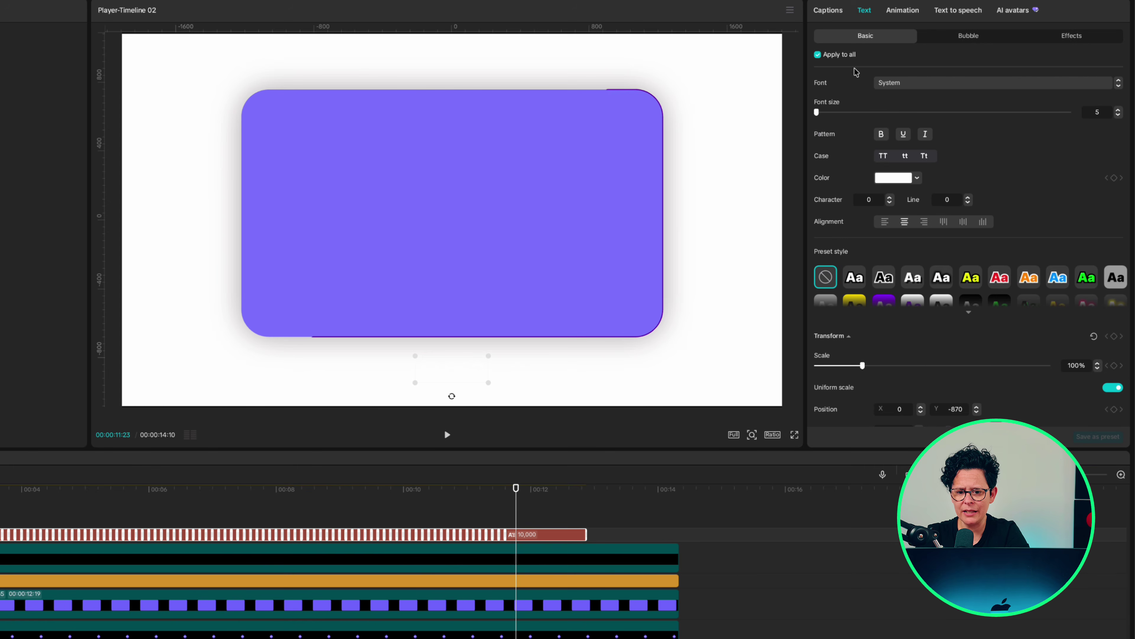
Step: Set all counter captions to the Coolvetica font, scale them to 366% and place them on the purple card at X 0, Y 71
left_click(899, 84)
left_click(914, 224)
left_click_drag(510, 341, 580, 308)
left_click_drag(455, 357, 456, 197)
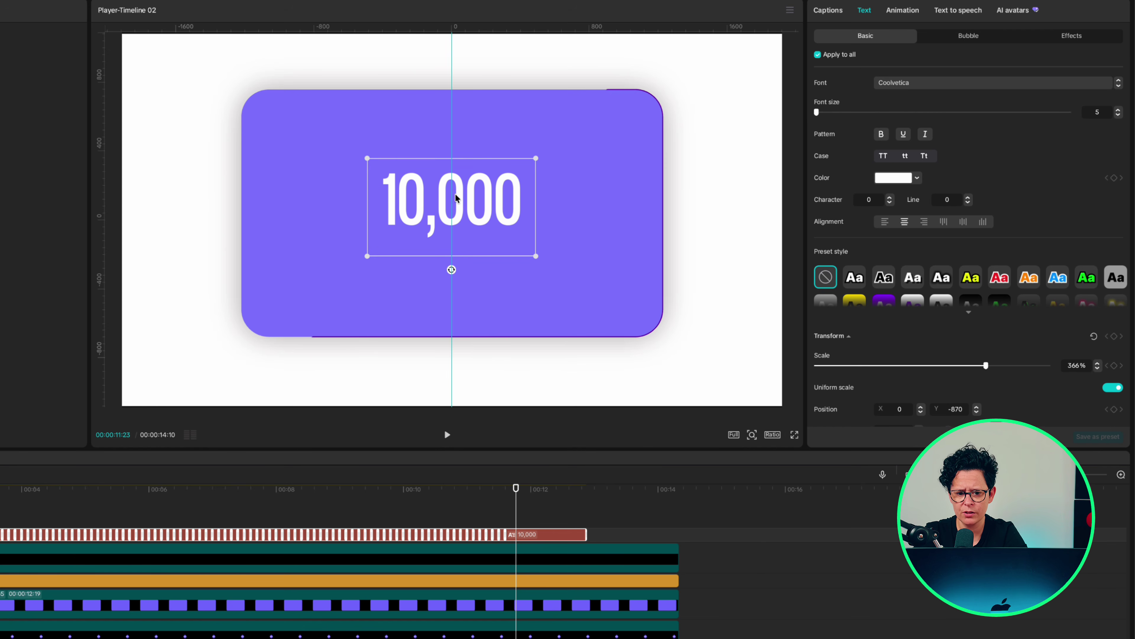
left_click_drag(456, 197, 456, 197)
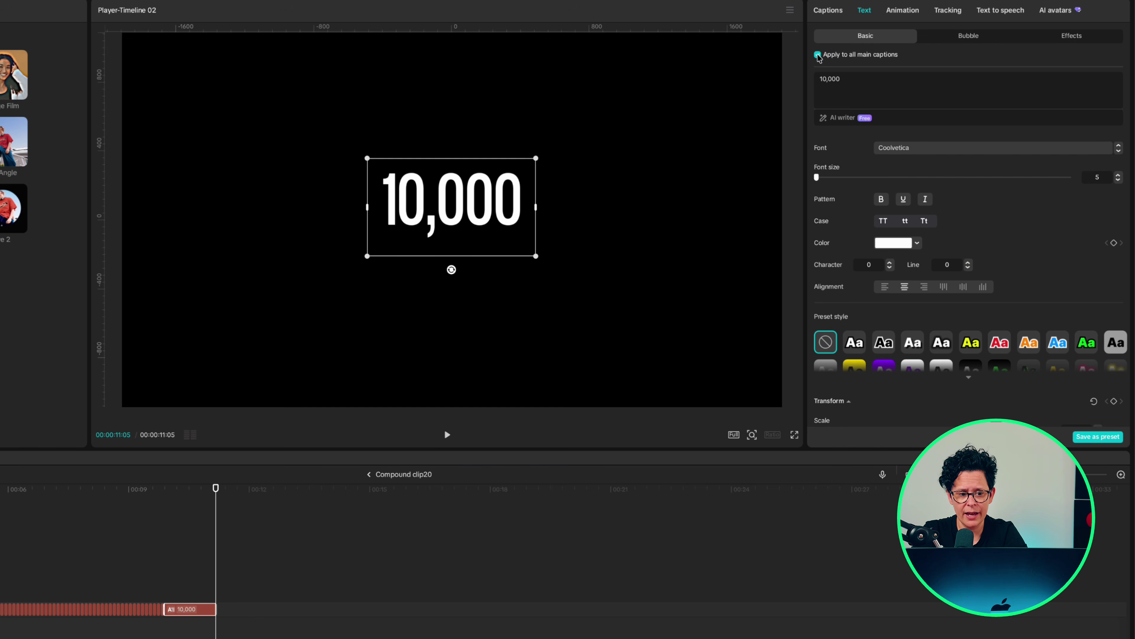
Step: Try to colour only the final 10,000 caption 4E0090 inside the compound clip, without applying it to all main captions
left_click(889, 239)
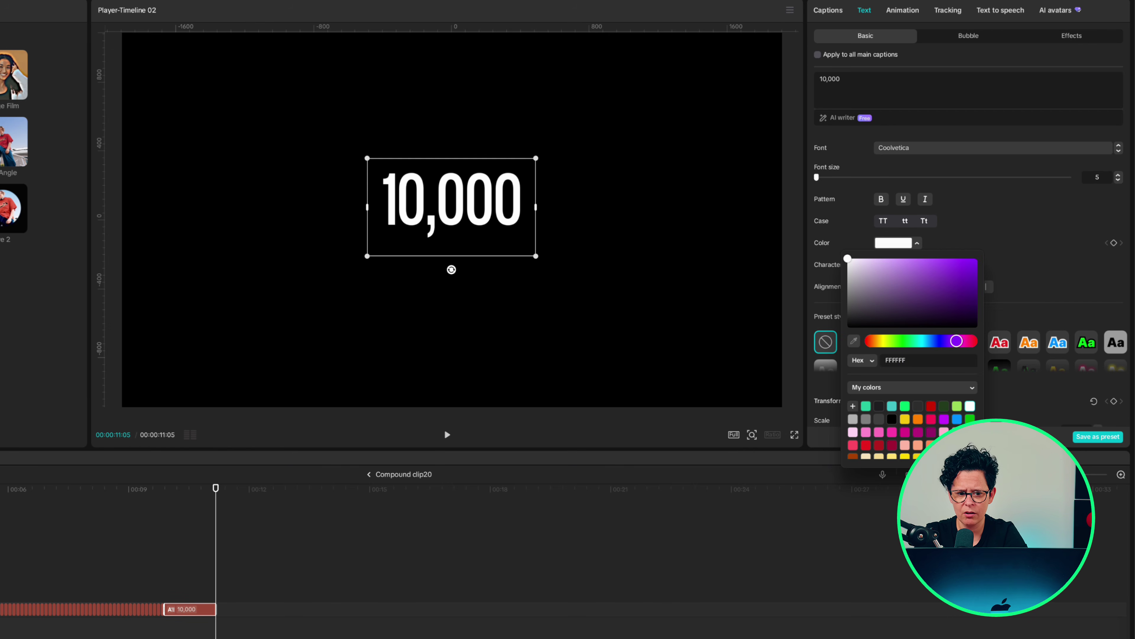
key("Escape")
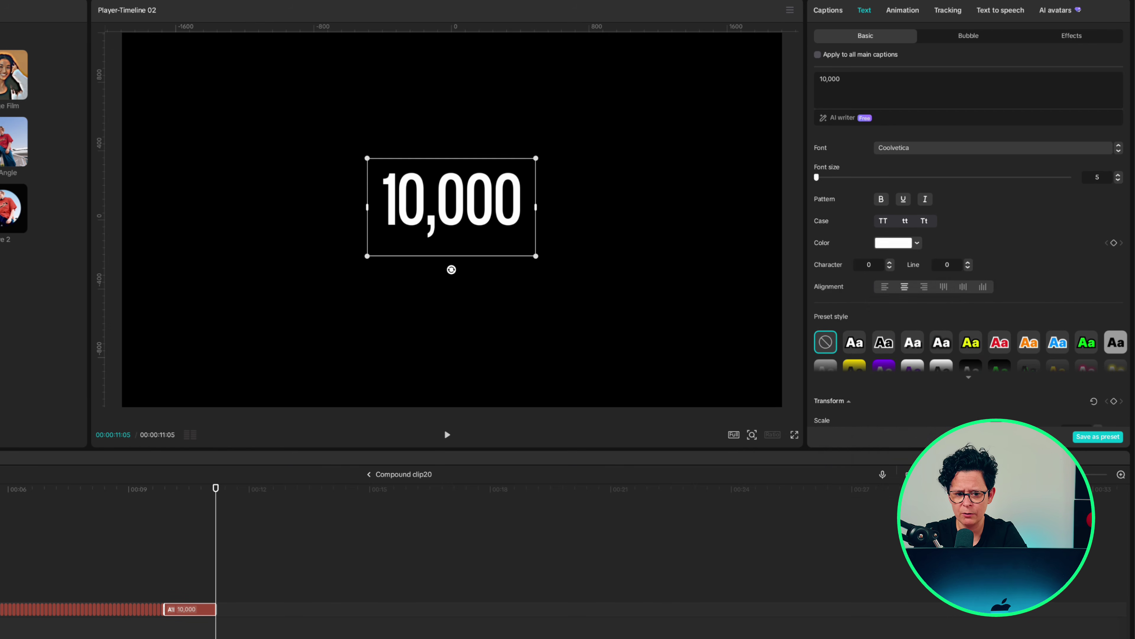
left_click(888, 244)
type("4E0090")
key("Return")
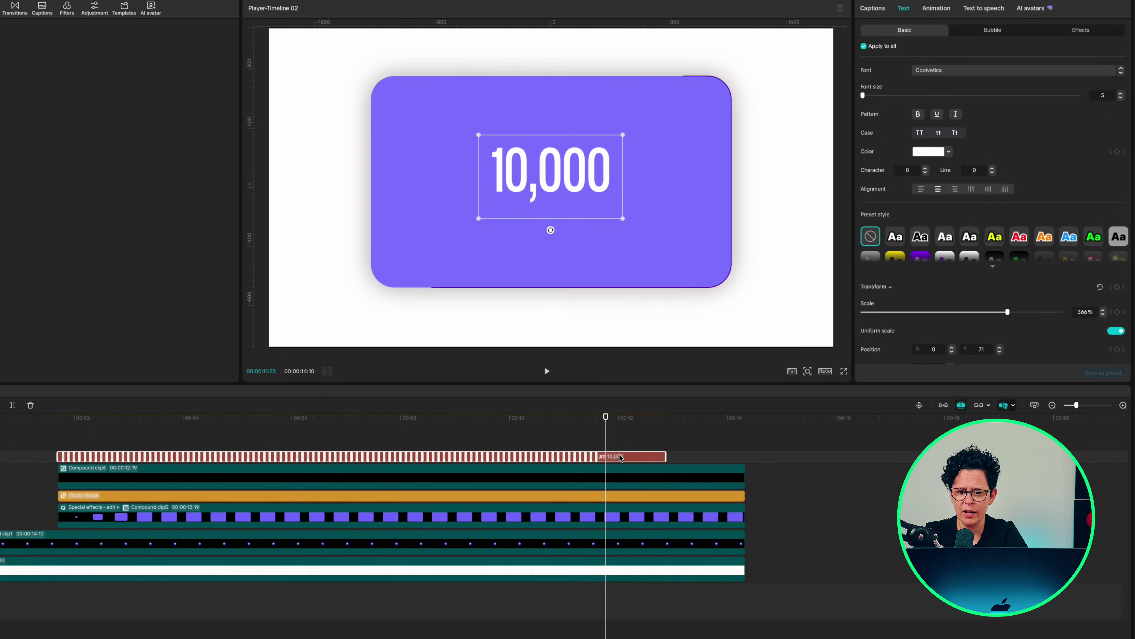
Step: Combine the counter captions into a compound clip and apply the Glow 2 effect to it
right_click(529, 533)
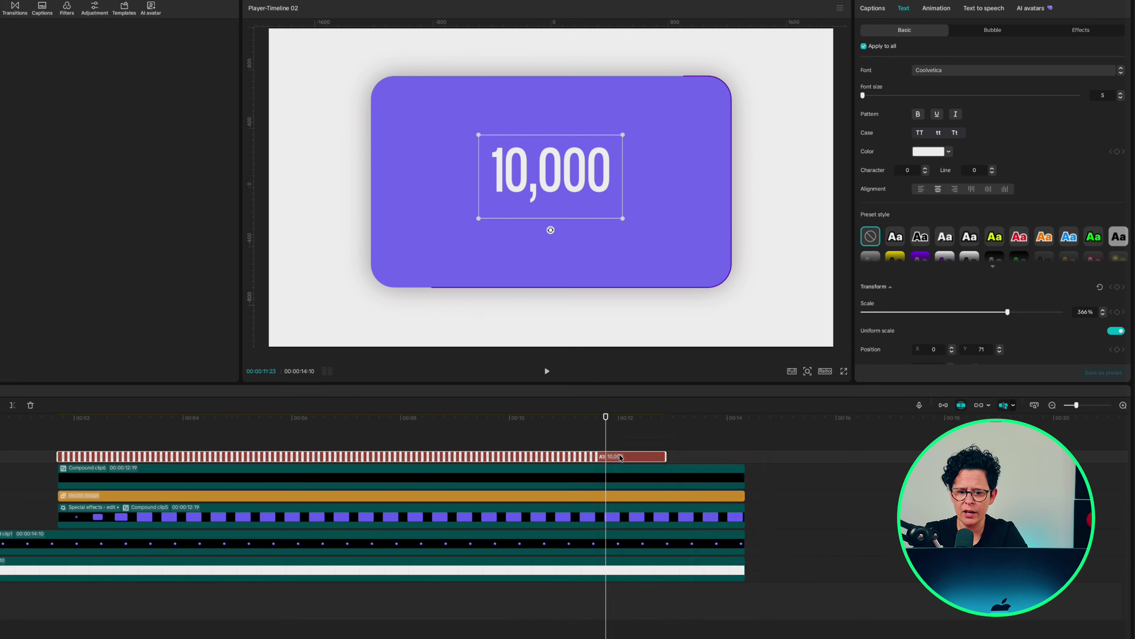
left_click(692, 603)
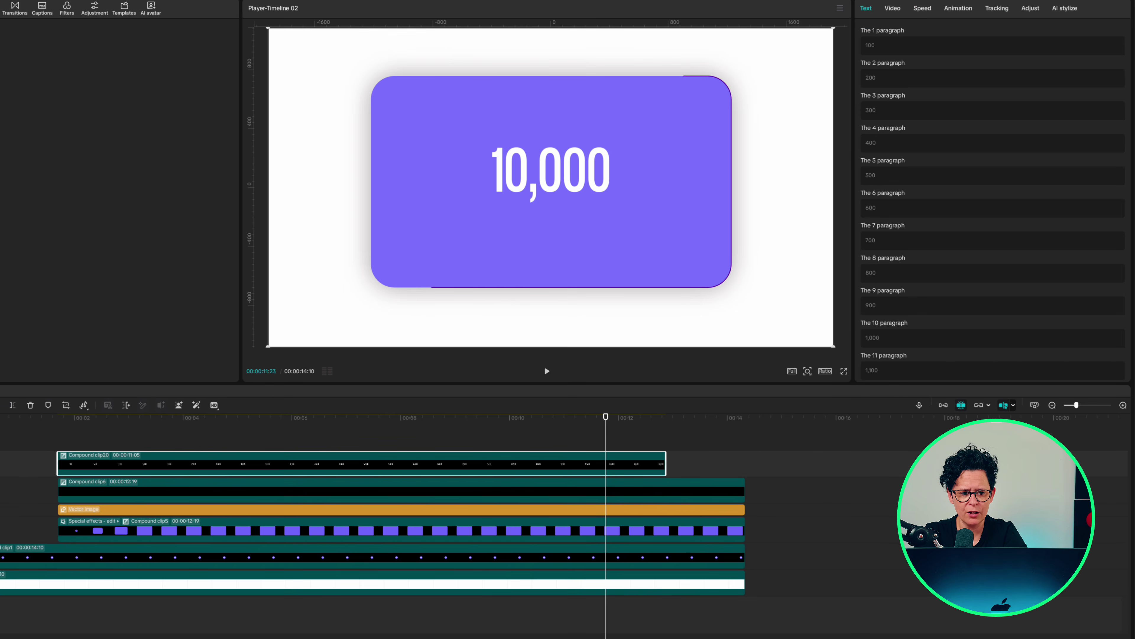
left_click_drag(117, 235, 224, 464)
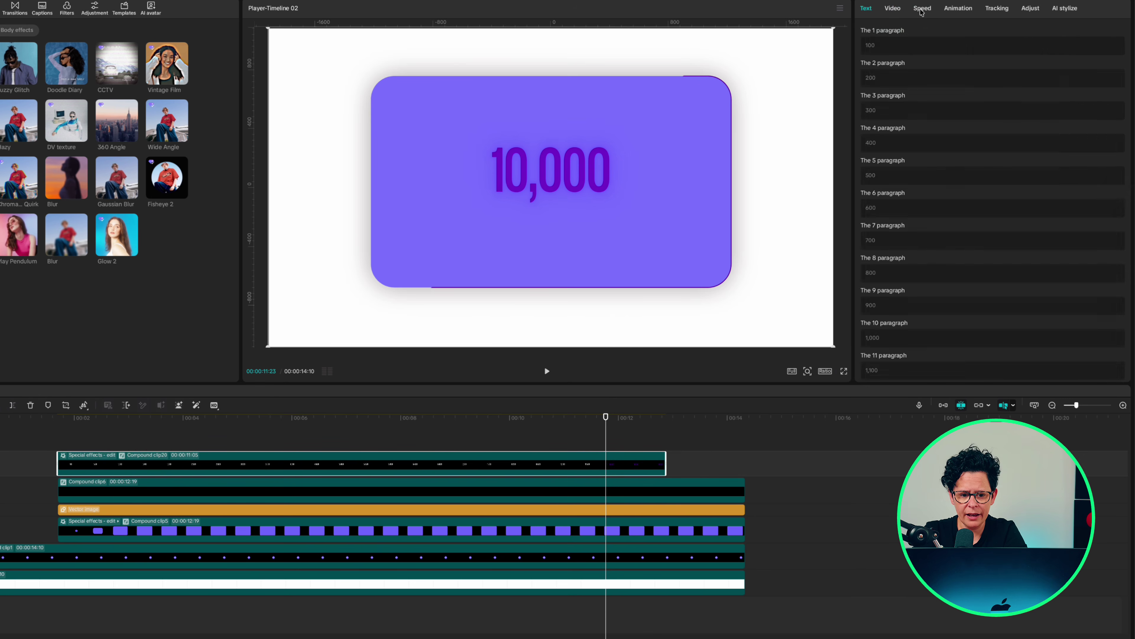
Step: Speed up the counter compound clip so that it lasts only about four seconds
left_click(922, 8)
left_click_drag(664, 457, 330, 467)
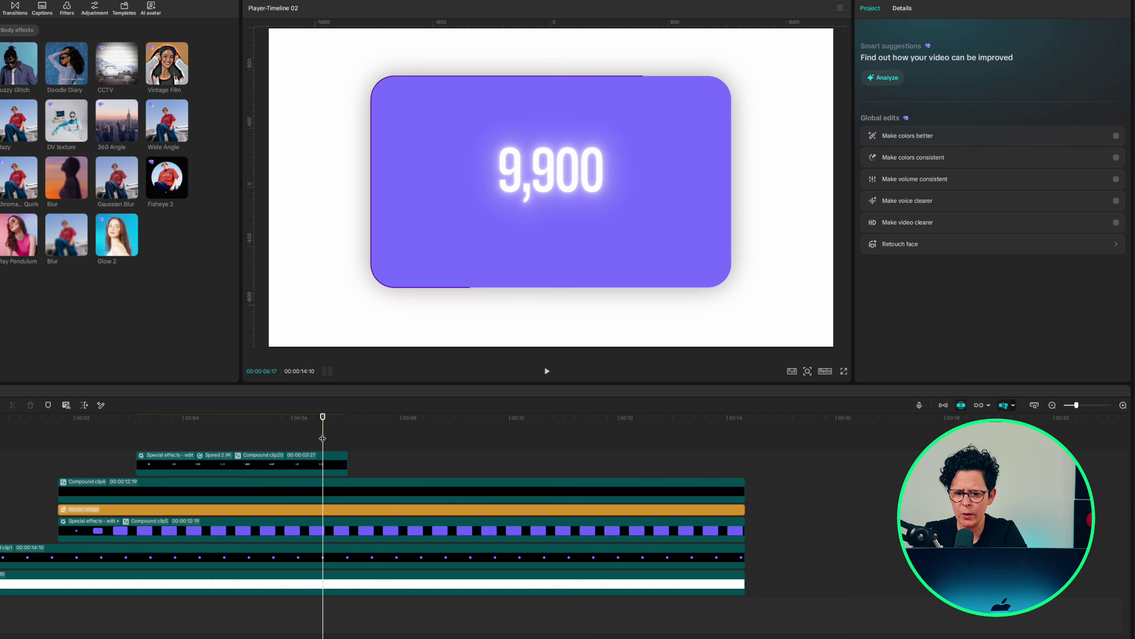
Step: Split the counter clip at the frame where 10,000 begins and add a Fade In animation to the second part
left_click(323, 438)
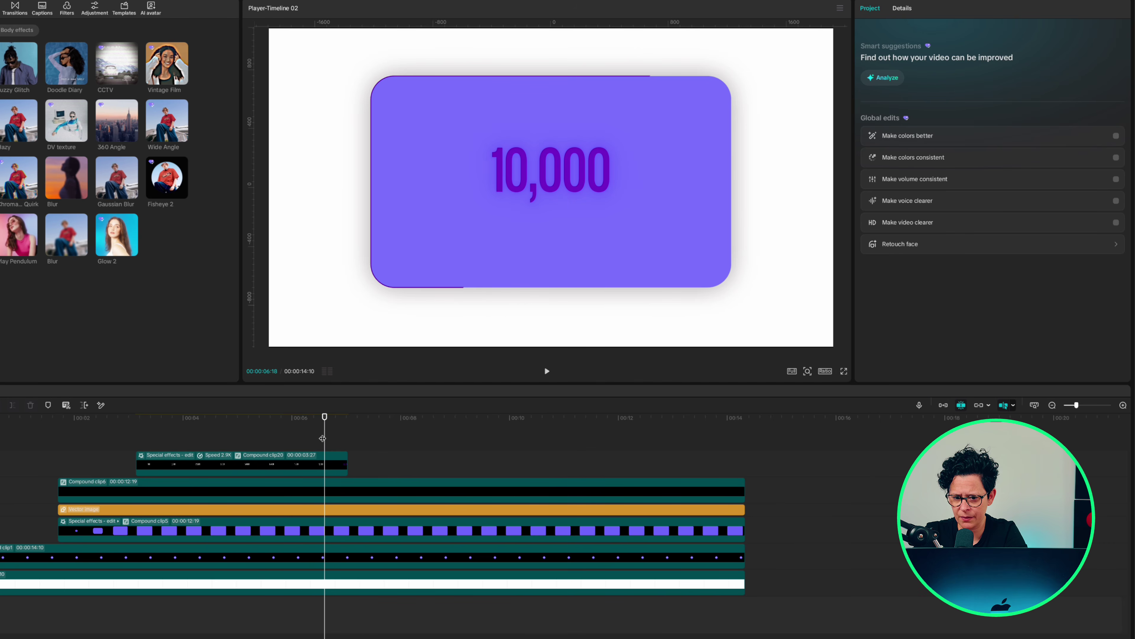
scroll(322, 438, "up", 5)
left_click(345, 465)
key("super+b")
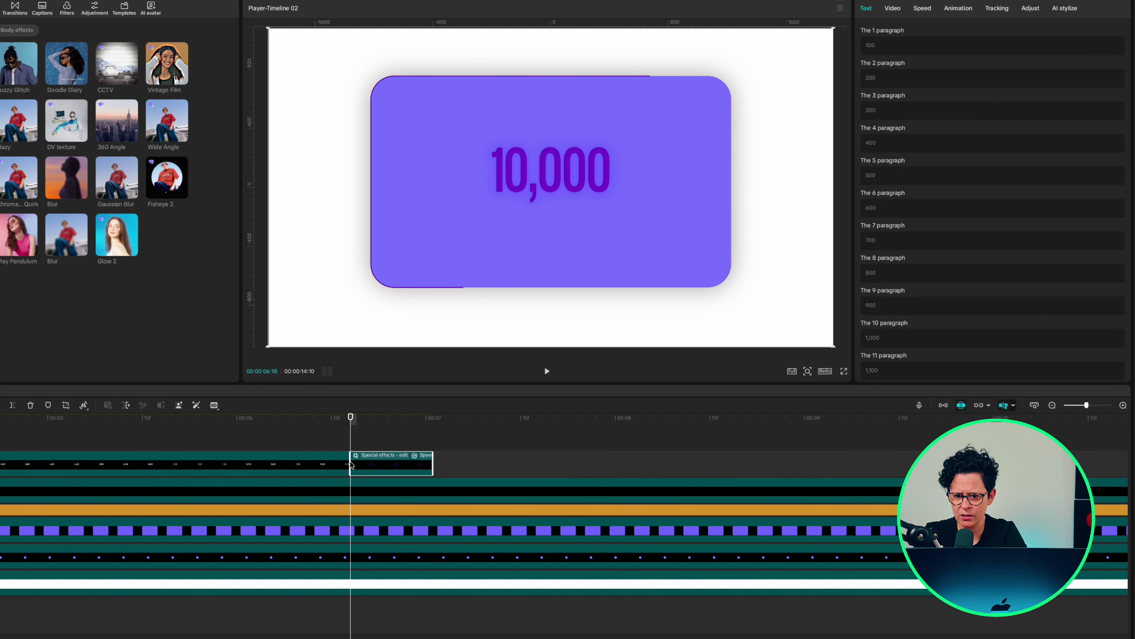
left_click(959, 9)
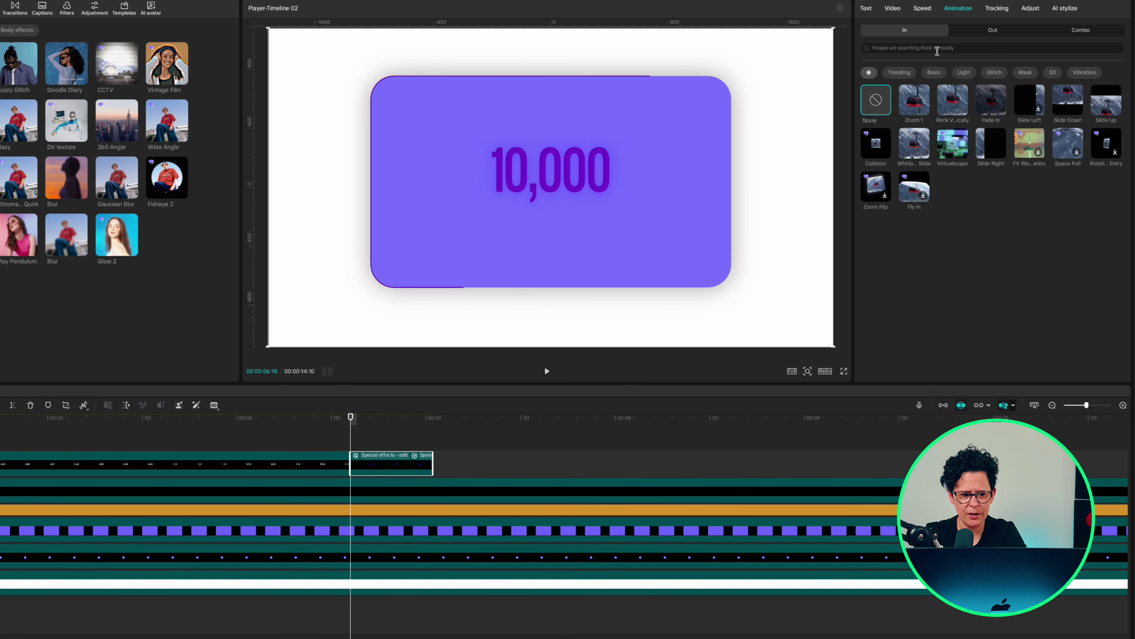
left_click(991, 99)
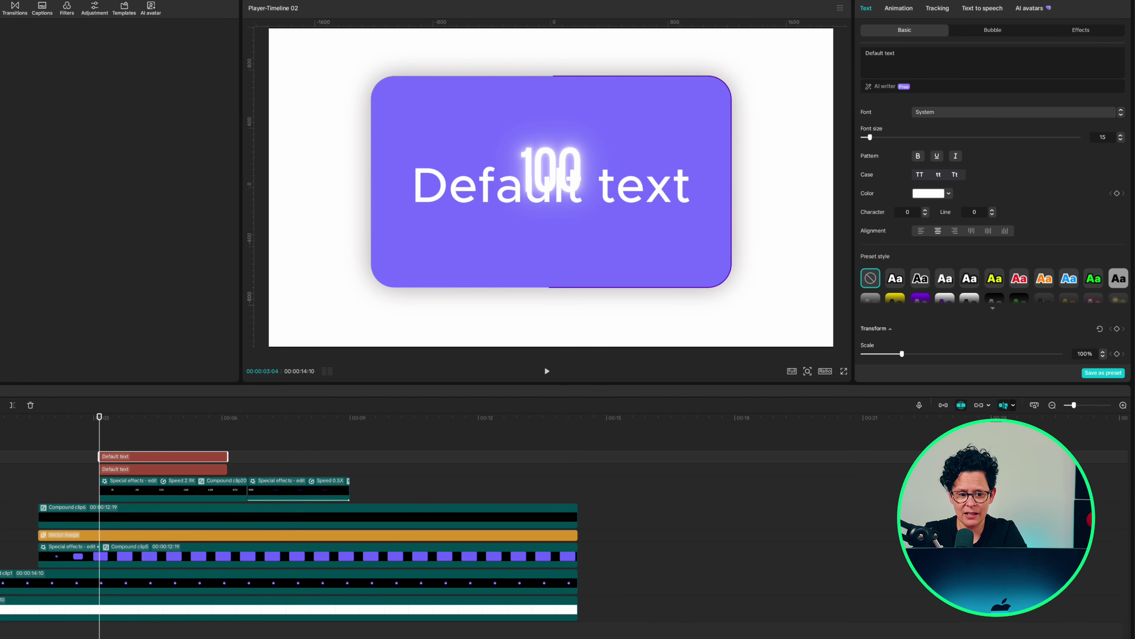
Step: Create three default text layers spanning the full counter and set their font to Coolvetica
left_click_drag(227, 468, 351, 460)
left_click(946, 58)
left_click(941, 175)
left_click(208, 438)
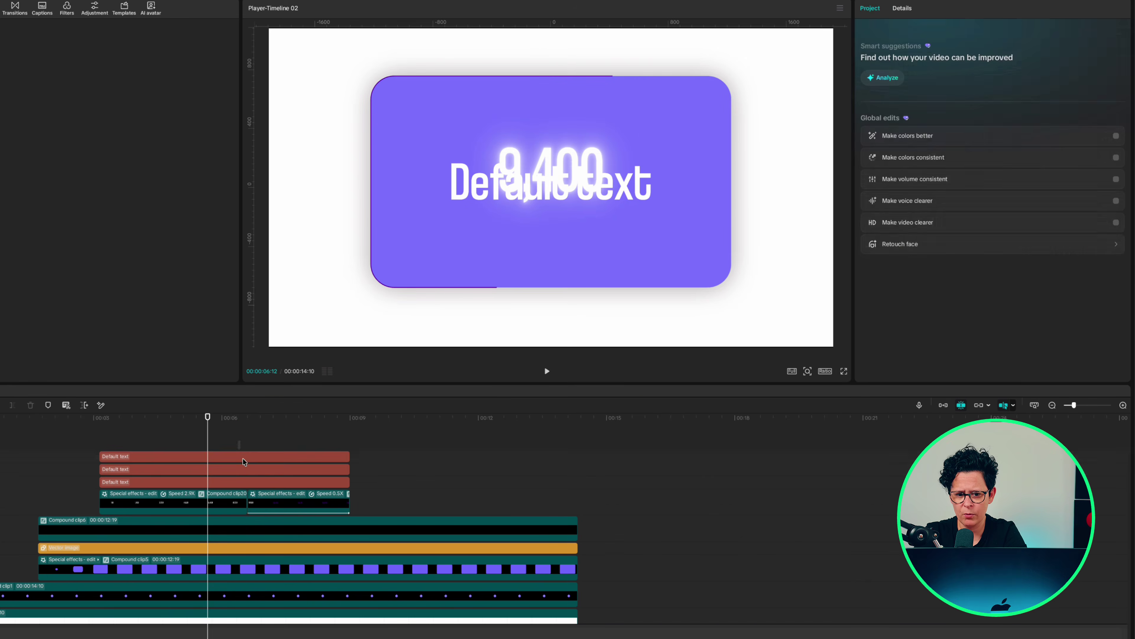
Step: Replace the wording of the three text layers with $, Stripe Balance and Total Revenue, hiding the layers not being edited
left_click_drag(239, 446, 250, 470)
key("v")
left_click(249, 479)
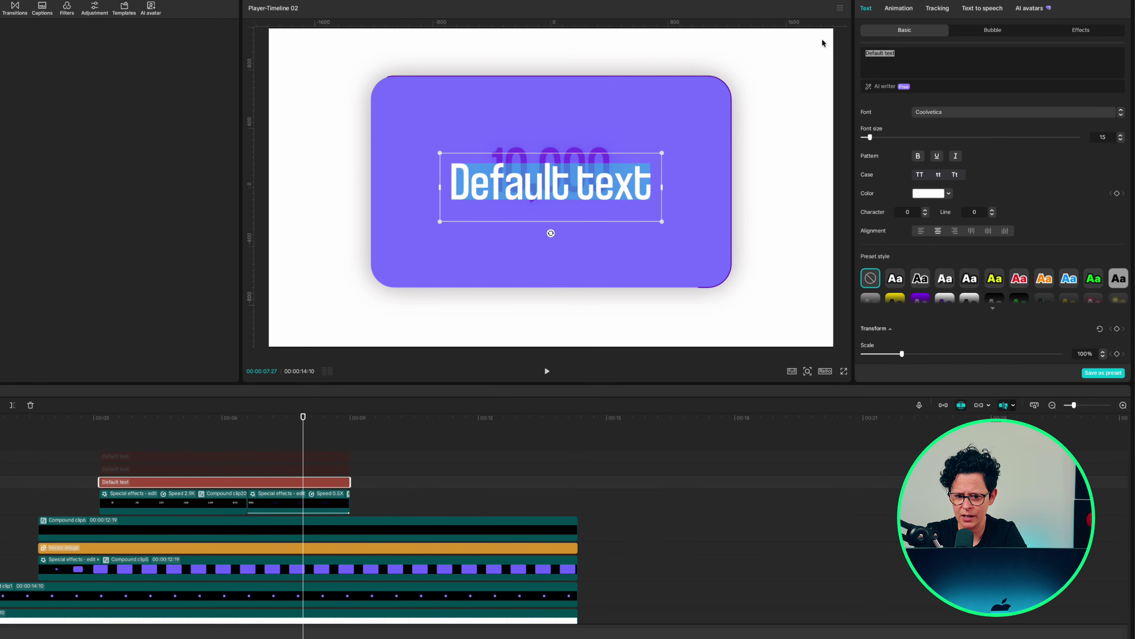
left_click_drag(896, 52, 858, 57)
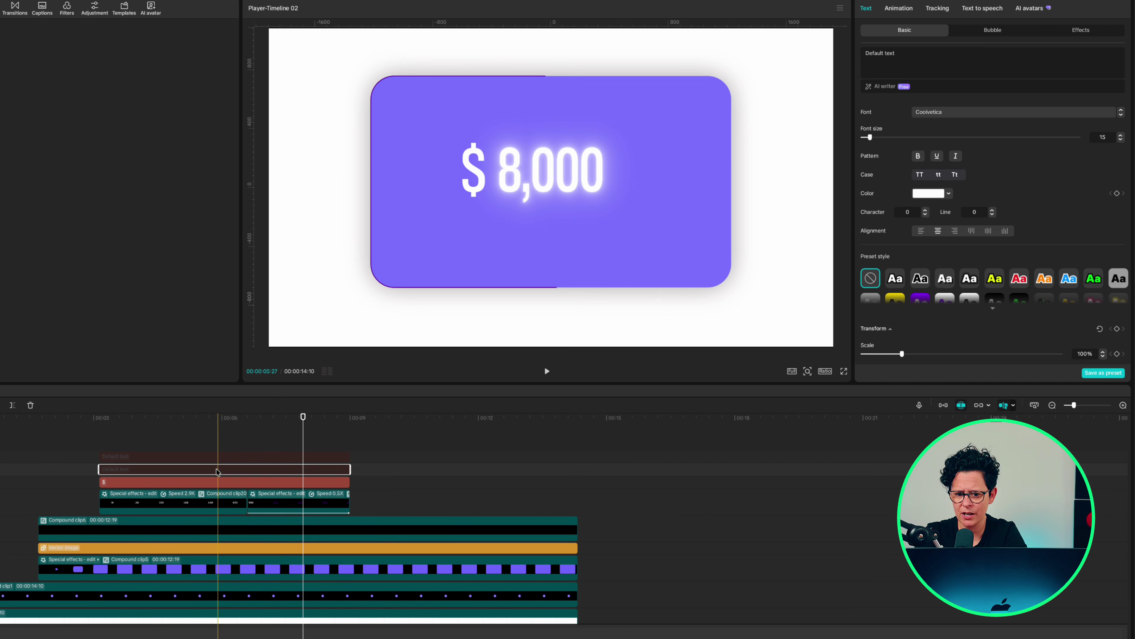
type("Stripe Balance")
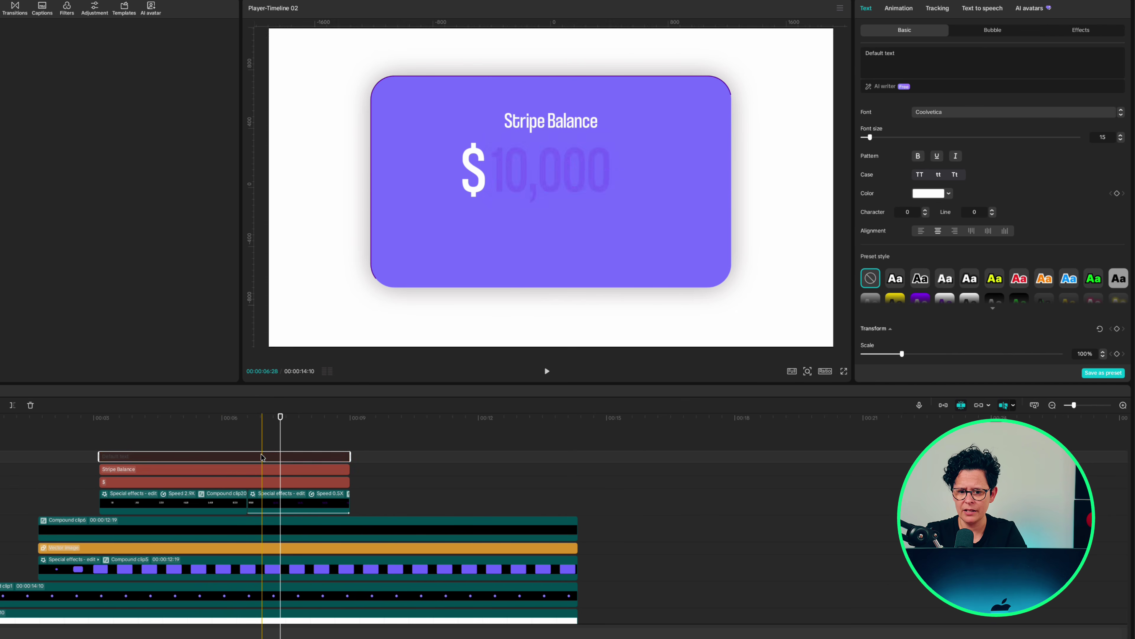
left_click_drag(897, 54, 793, 58)
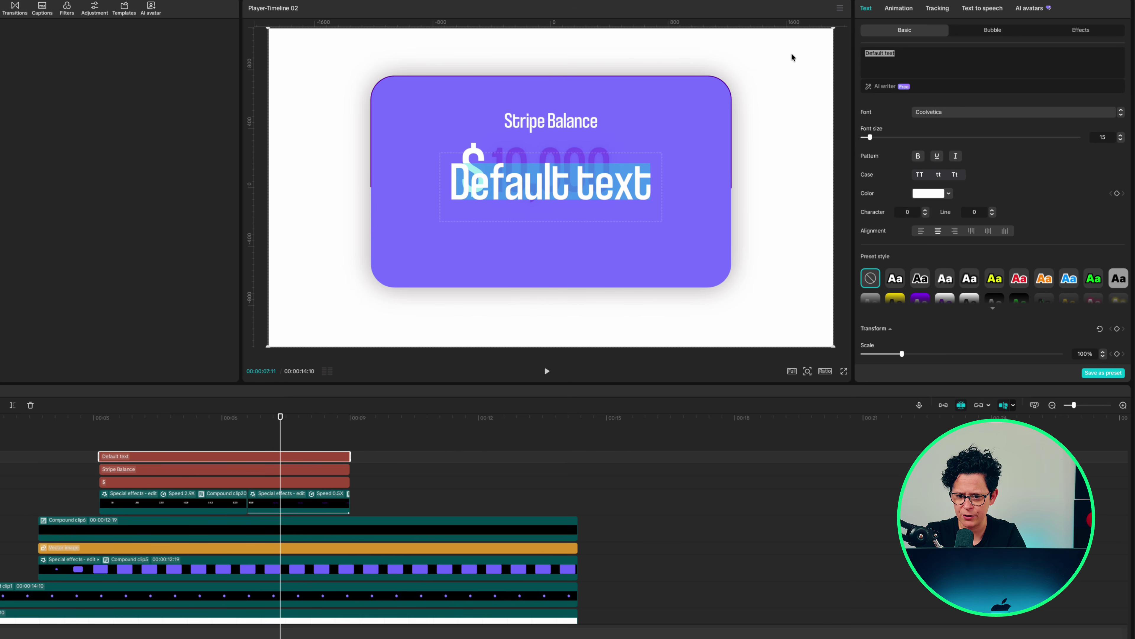
type("Total Revenue")
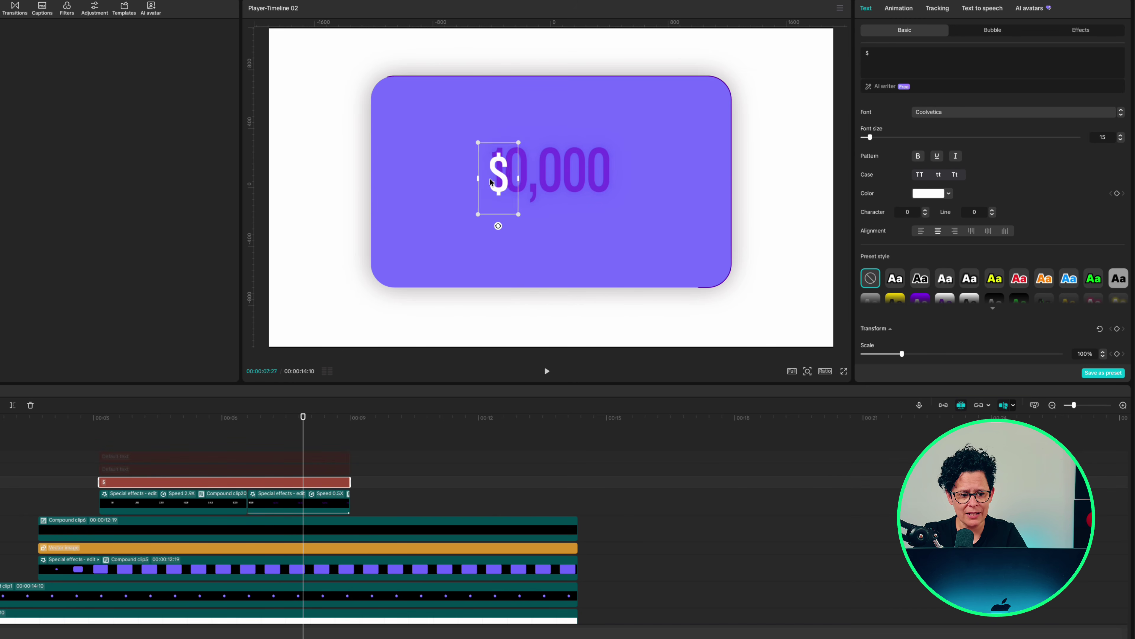
Step: Place the $ just before the number and shrink the labels, with Stripe Balance above the number and Total Revenue below it
left_click_drag(494, 172, 468, 172)
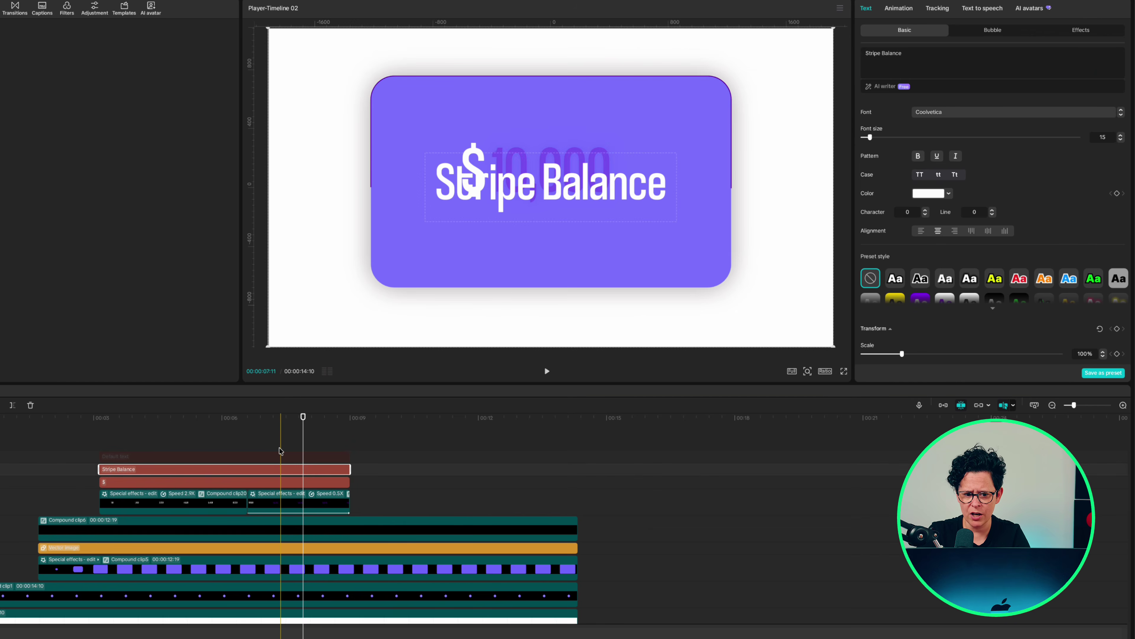
left_click(281, 449)
left_click_drag(677, 222, 616, 121)
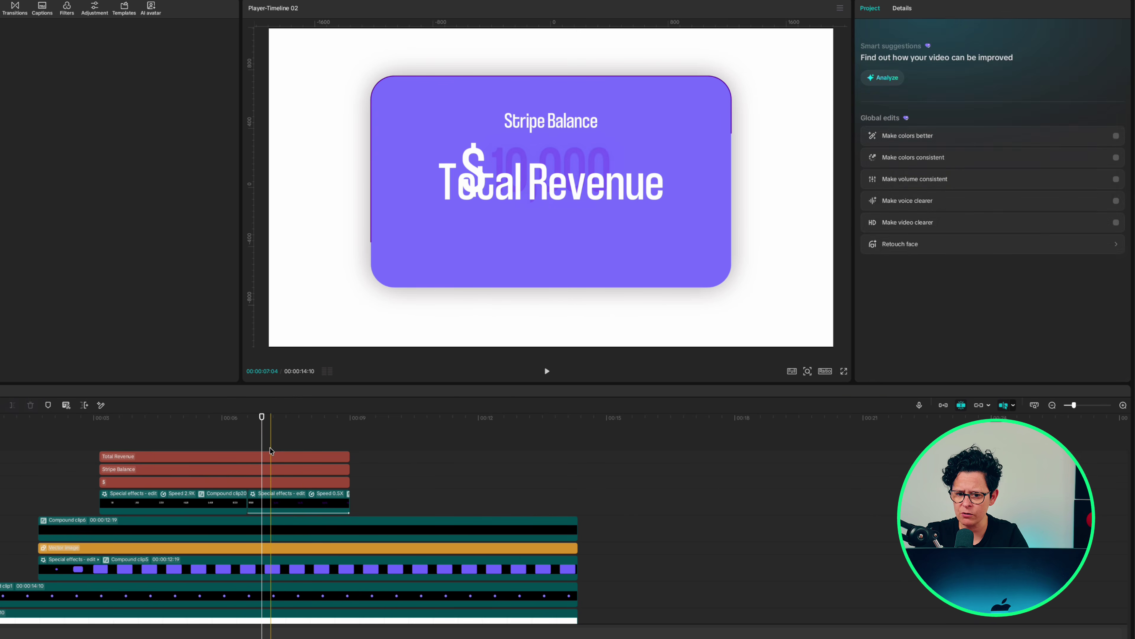
left_click(671, 187)
left_click_drag(673, 222, 563, 227)
key("Up")
Step: Split the three text layers where 10,000 begins and colour their second parts 4E0090
left_click_drag(277, 438, 292, 483)
key("ctrl+b")
left_click(927, 139)
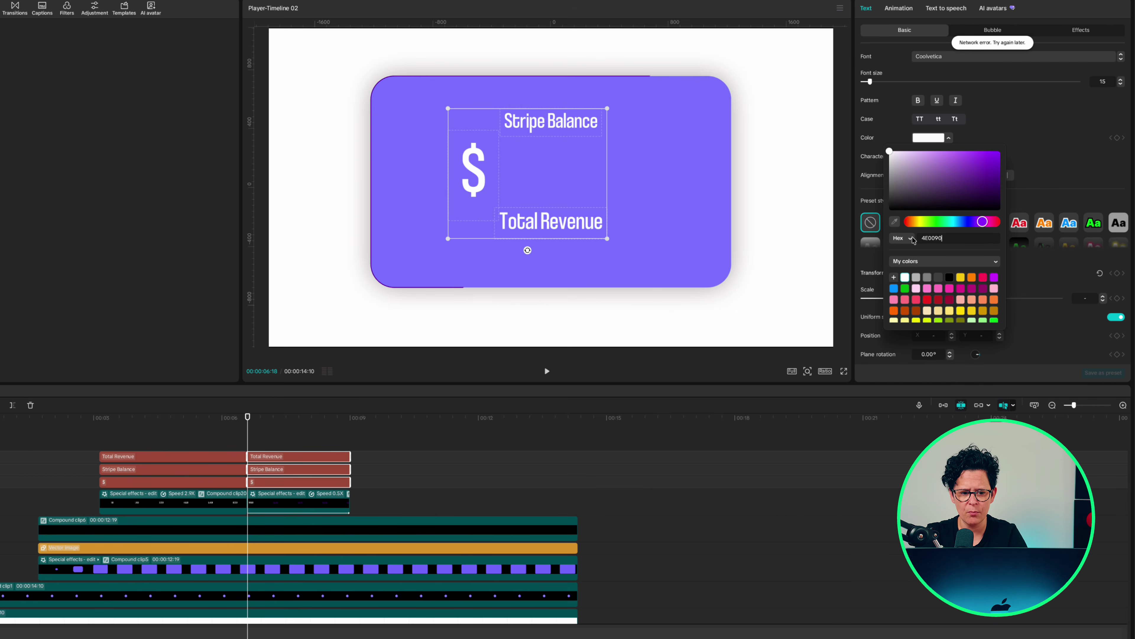
key("Return")
Step: Group the three purple text parts into one compound clip and the three white parts into another
left_click(268, 442)
left_click_drag(268, 442, 278, 484)
key("alt+g")
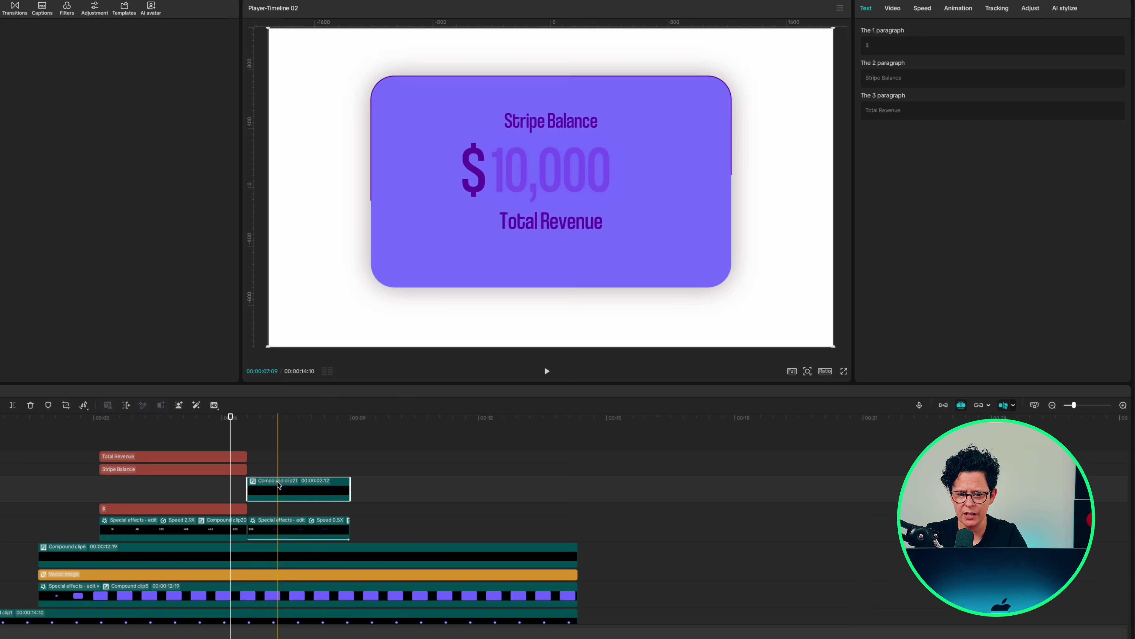
left_click_drag(215, 445, 209, 510)
key("alt+g")
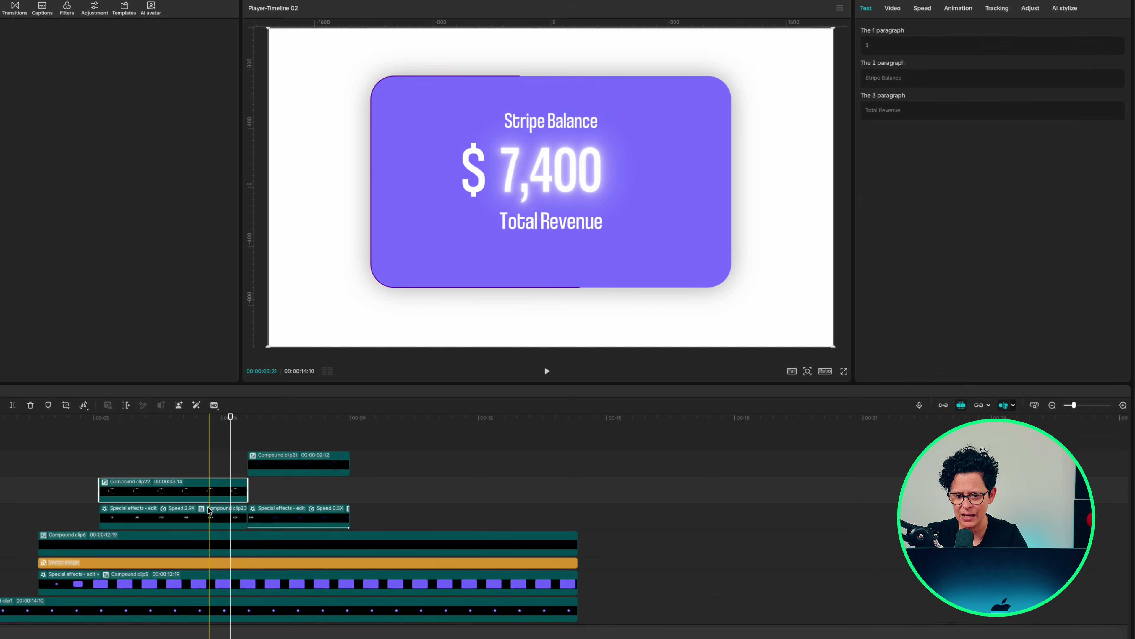
Step: Apply Glow 2 with Glow 70 and Size 20 to both text compound clips and add Fade In to the purple one
left_click_drag(117, 235, 106, 459)
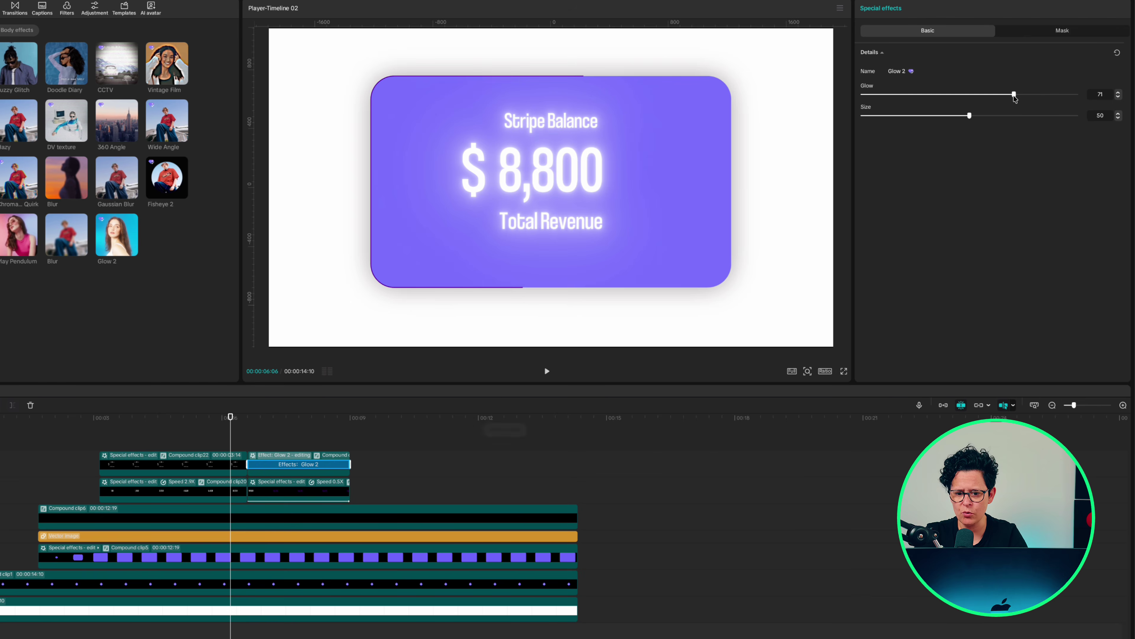
left_click_drag(970, 94, 1013, 94)
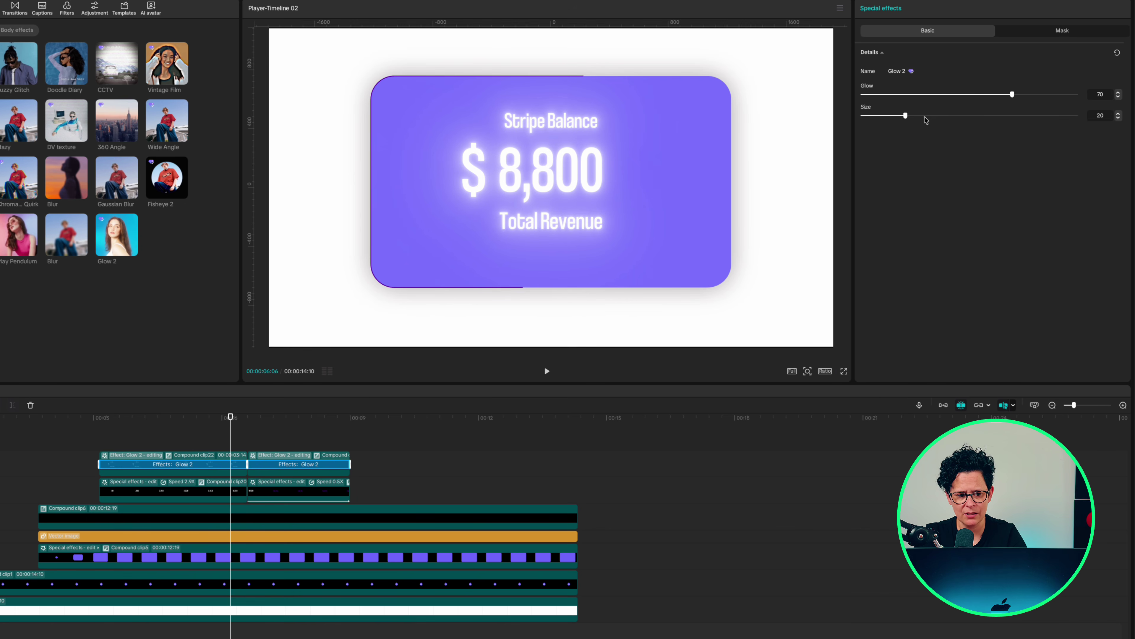
left_click(742, 267)
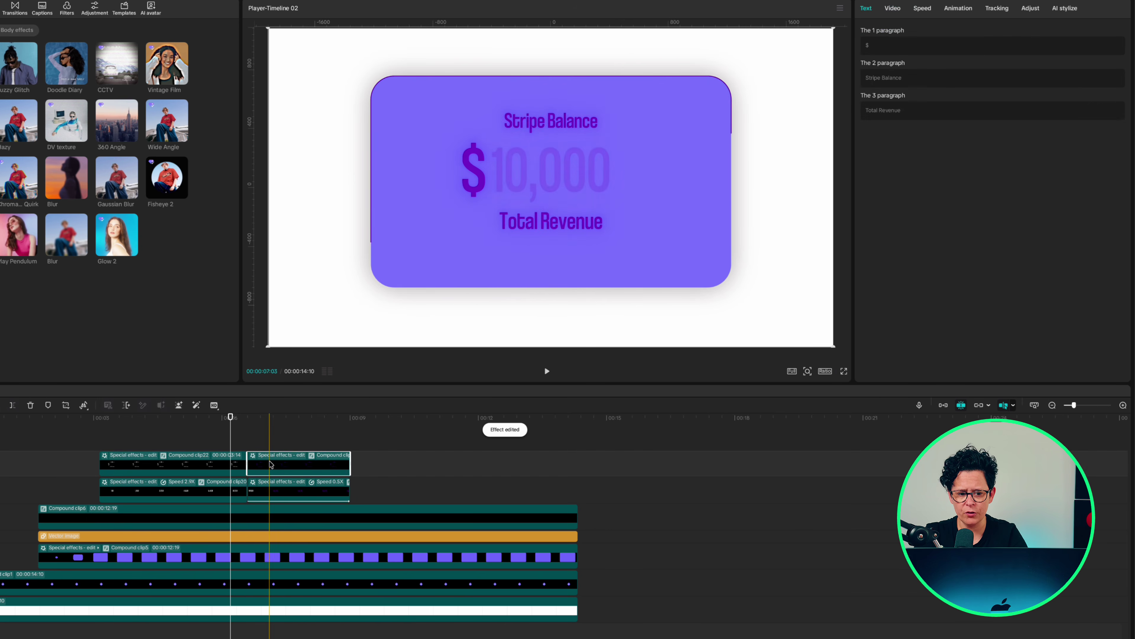
left_click(950, 12)
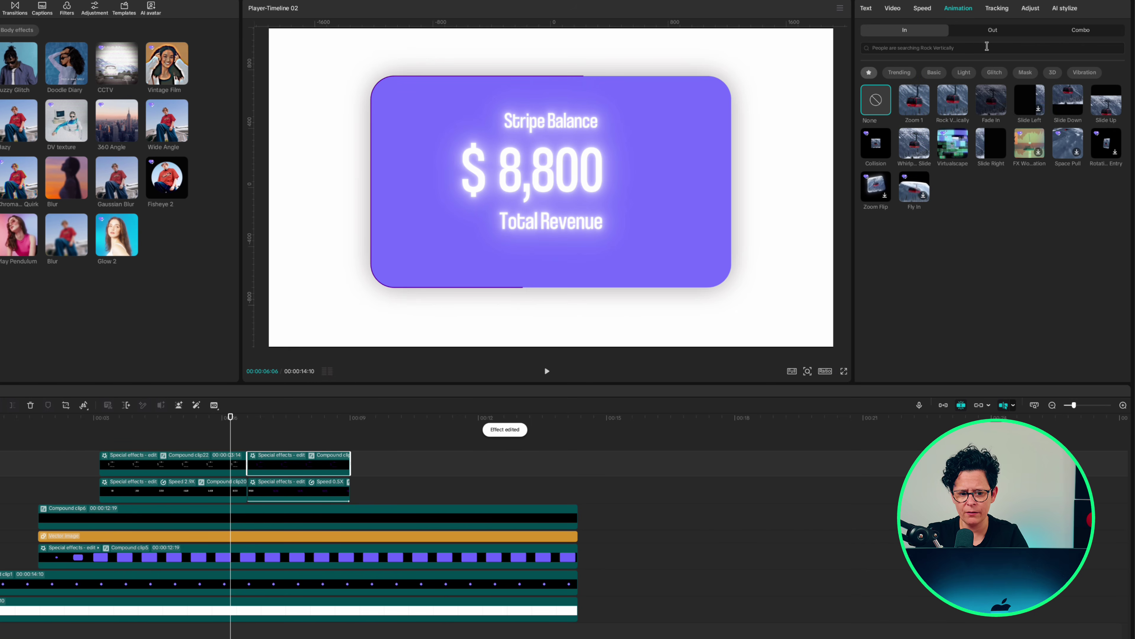
left_click(990, 104)
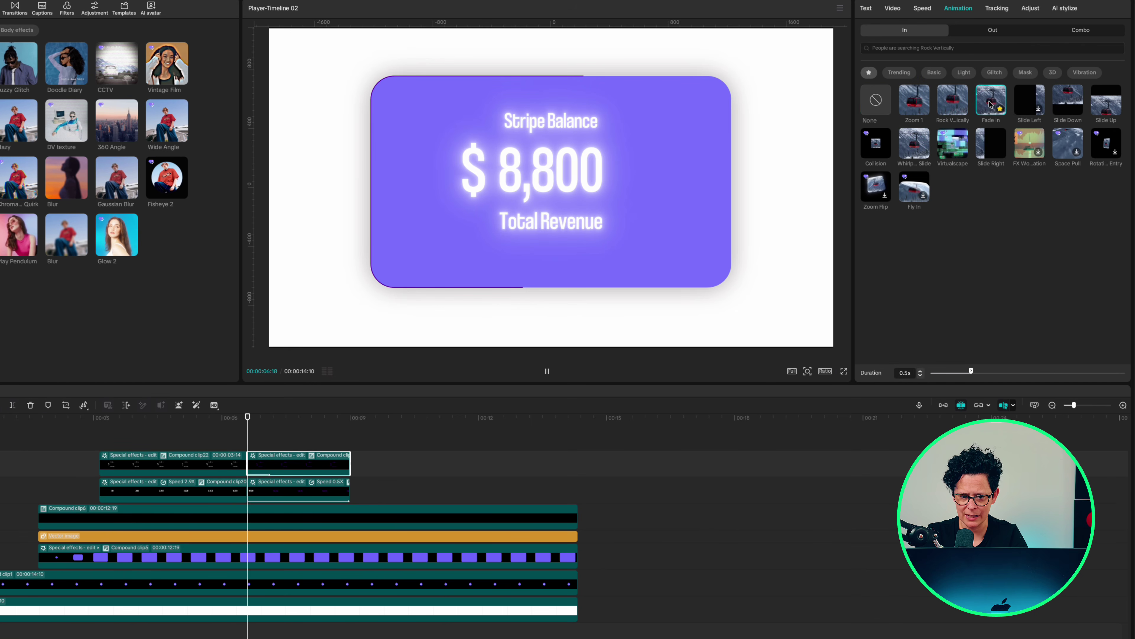
Step: Combine all clips above the white background into a single compound clip
left_click(211, 436)
left_click_drag(99, 429, 303, 588)
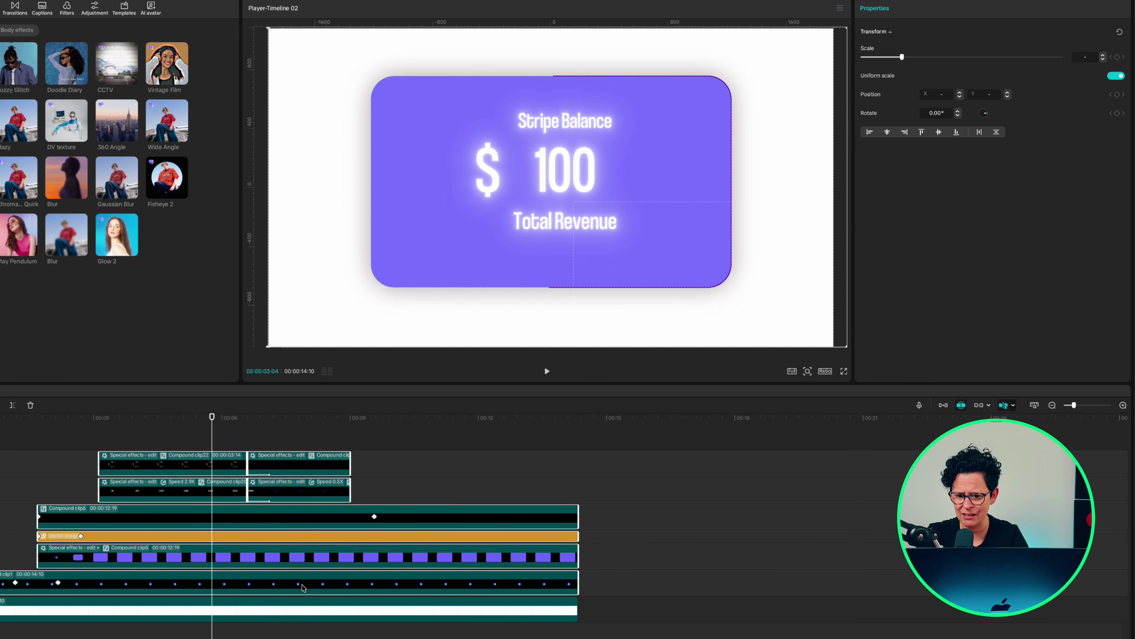
right_click(303, 588)
left_click(353, 572)
Step: Keyframe the compound clip's last second so the card shrinks to 50% and drops off the canvas to Y -1504
left_click(826, 425)
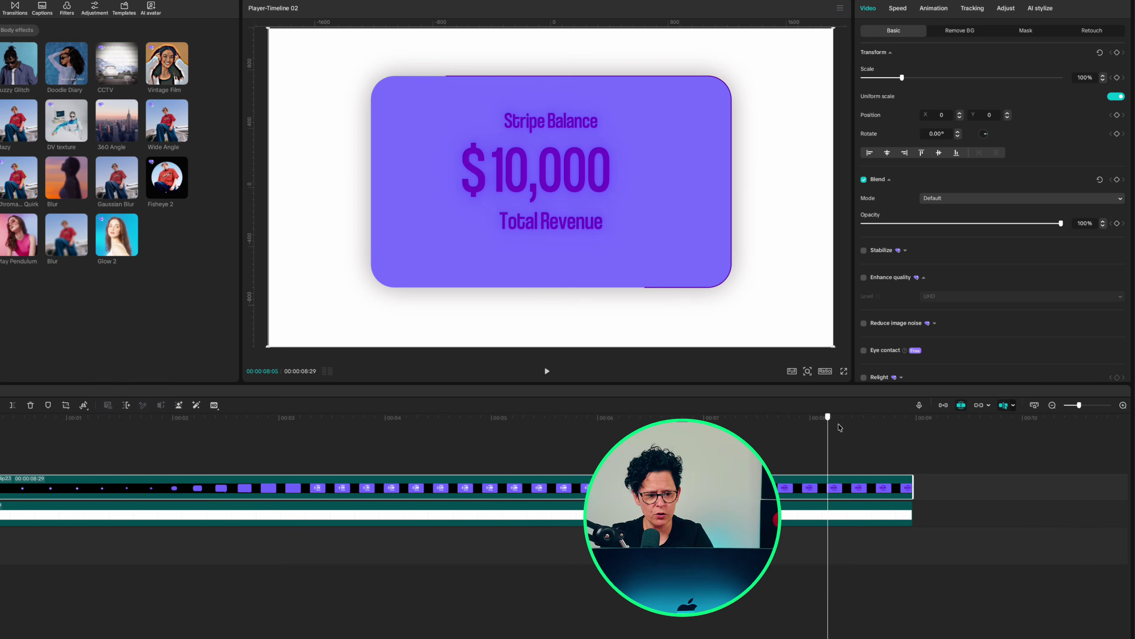
left_click_drag(827, 425, 905, 418)
left_click(1118, 54)
key("shift+Left")
left_click(1117, 54)
key("shift+Right")
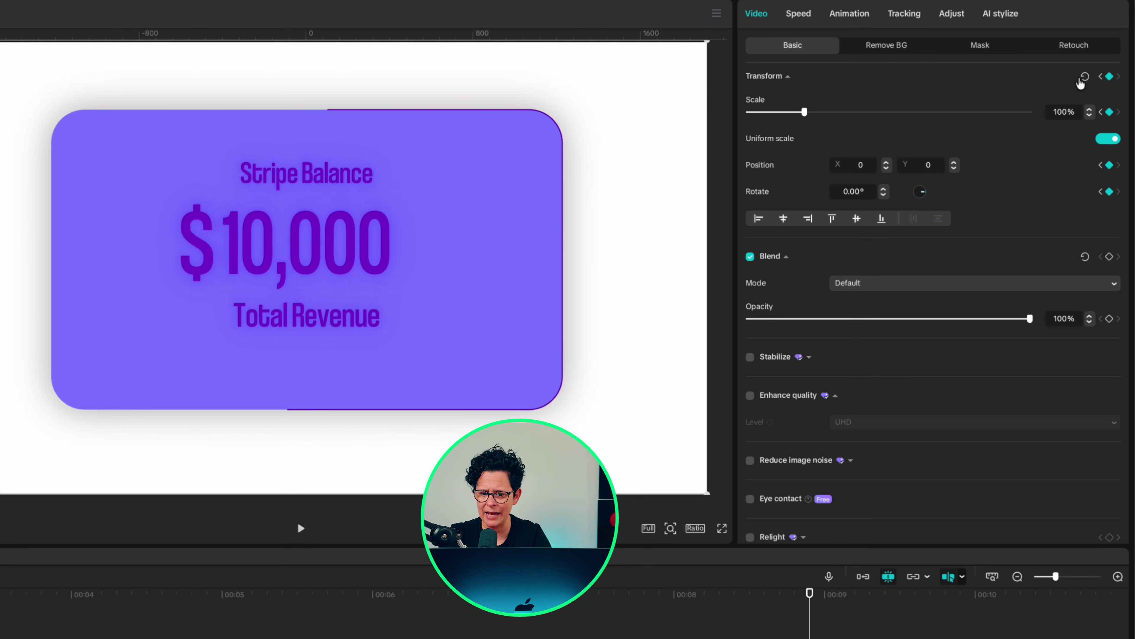
key("Return")
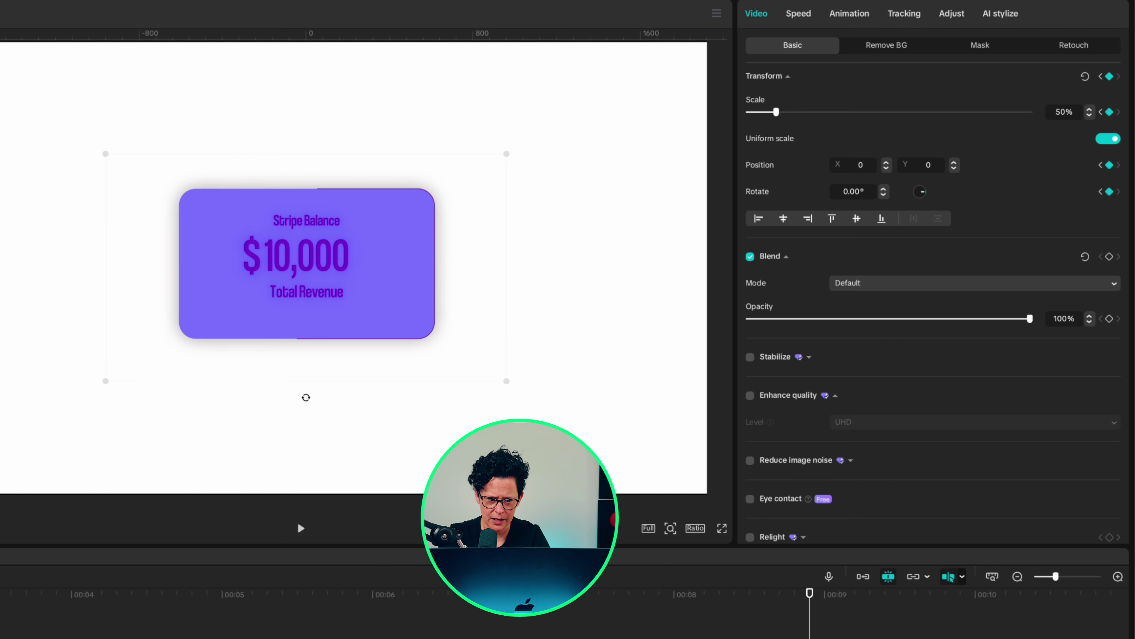
left_click_drag(344, 269, 340, 575)
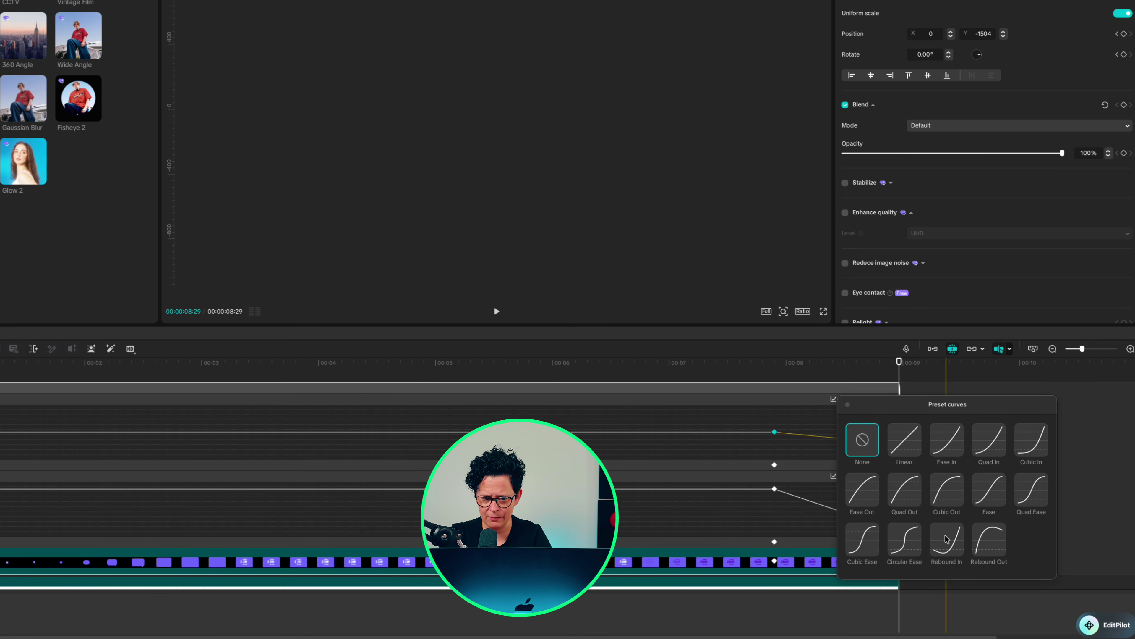
Step: Apply the Rebound In curve to the scale and position keyframes, collapse the graphs and play the card's exit
left_click(946, 539)
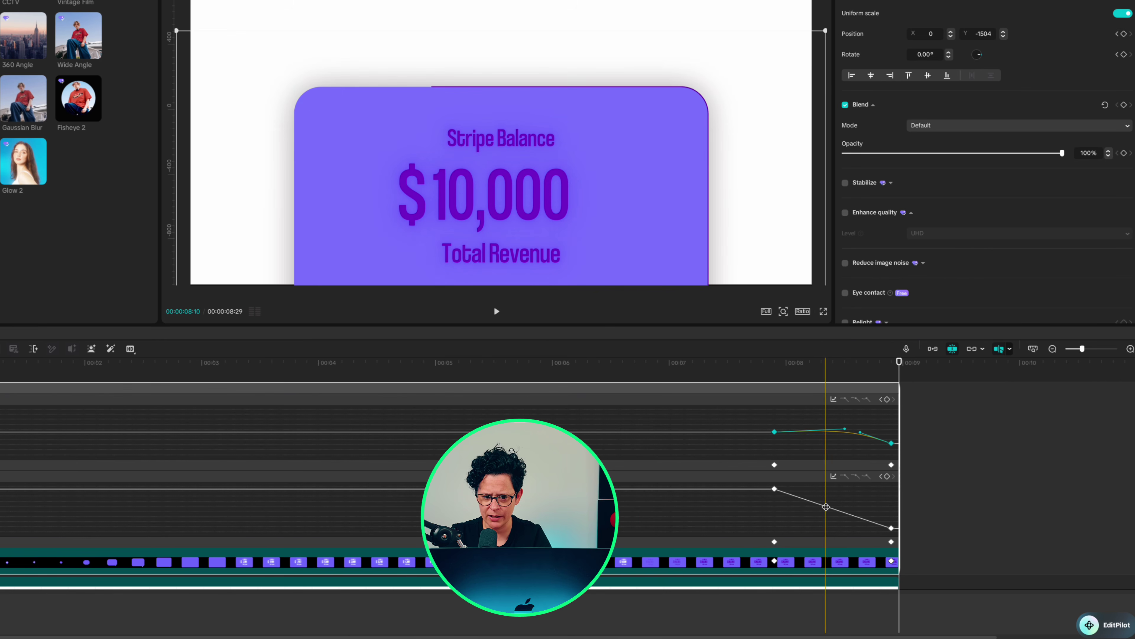
left_click(833, 476)
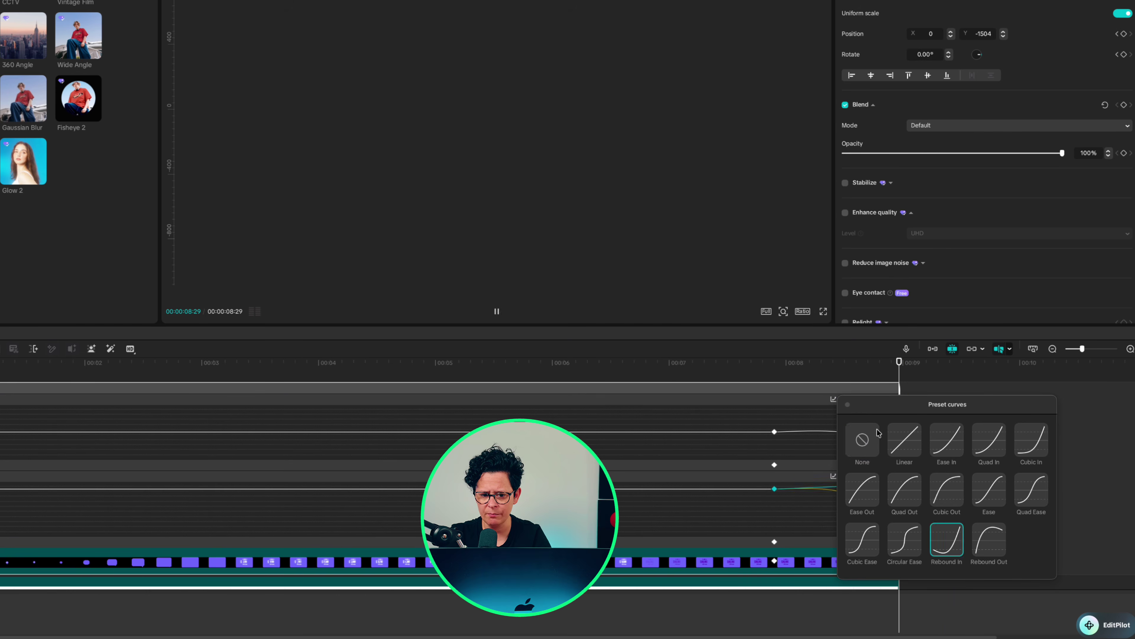
left_click(495, 309)
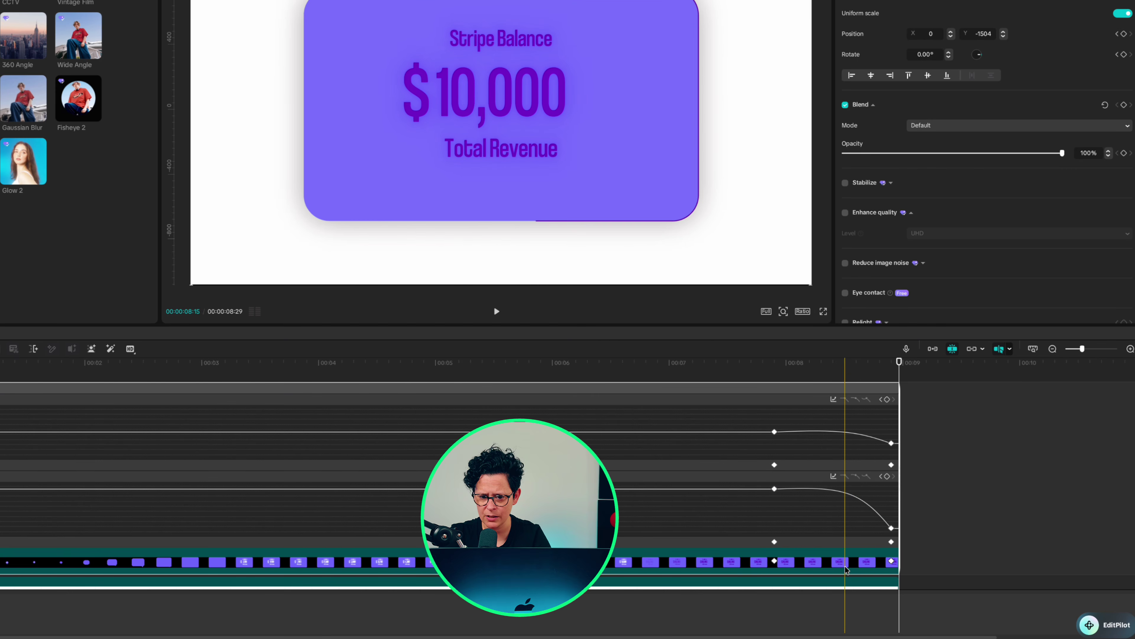
key("alt+k")
left_click(747, 393)
key("space")
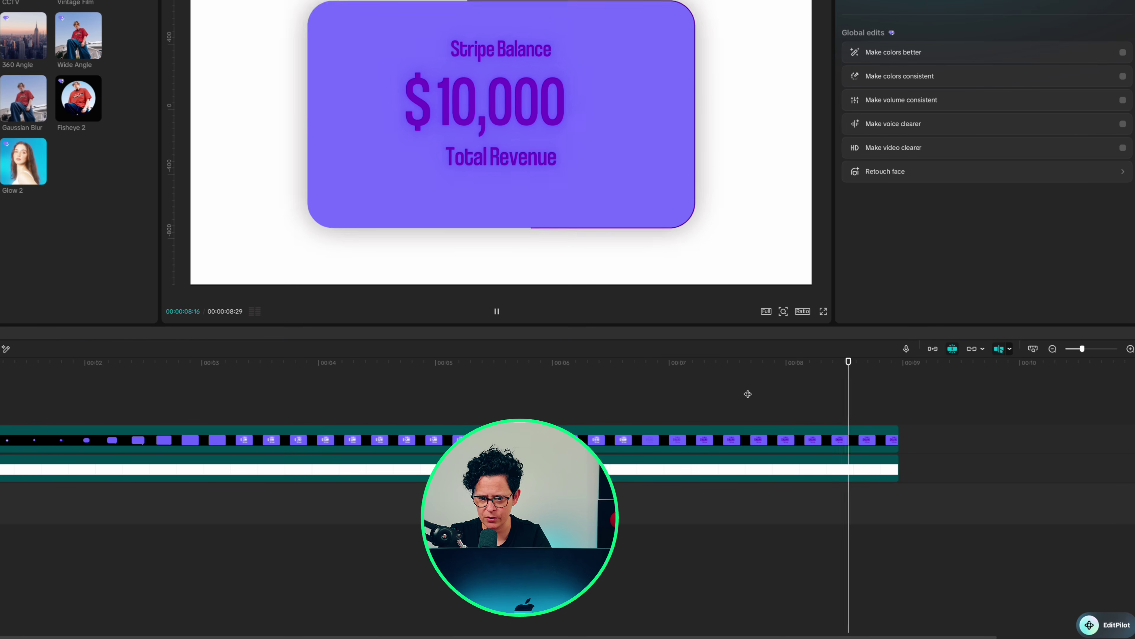